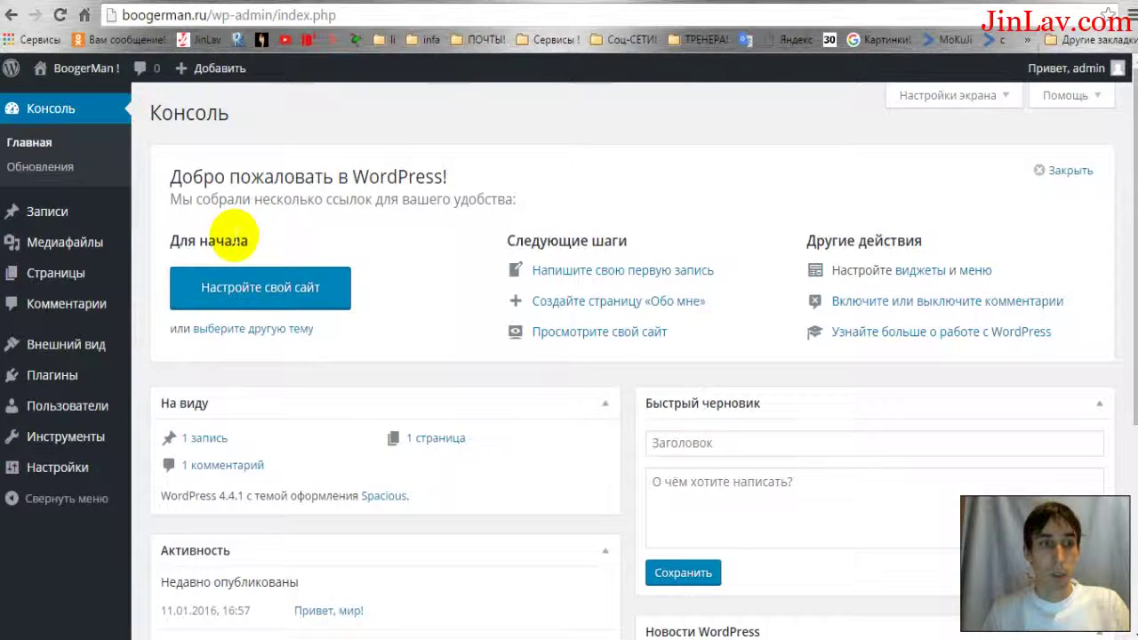
# Open the site's colour settings in the customizer and set the header text colour to the preset red #dd3333.
pyautogui.moveTo(98, 358)
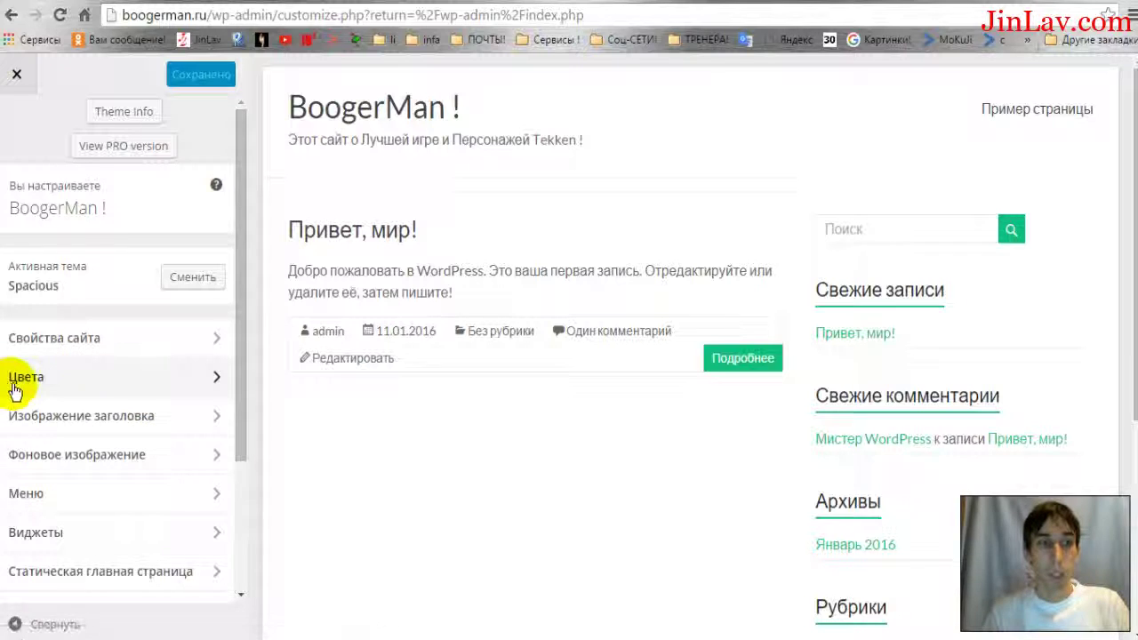
pyautogui.click(214, 377)
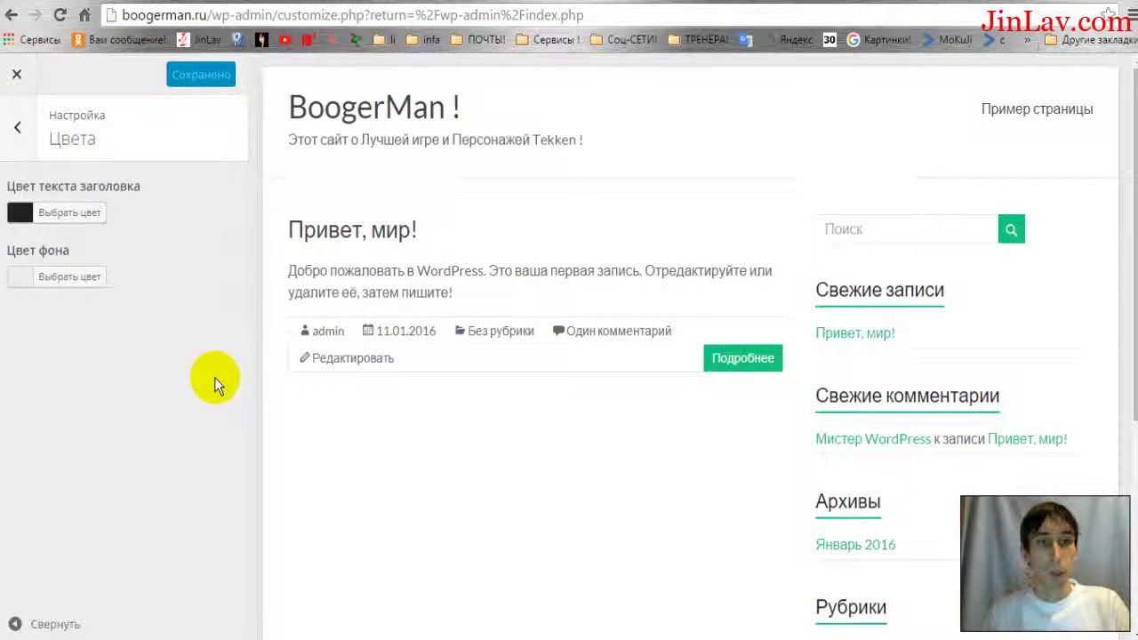
pyautogui.click(57, 218)
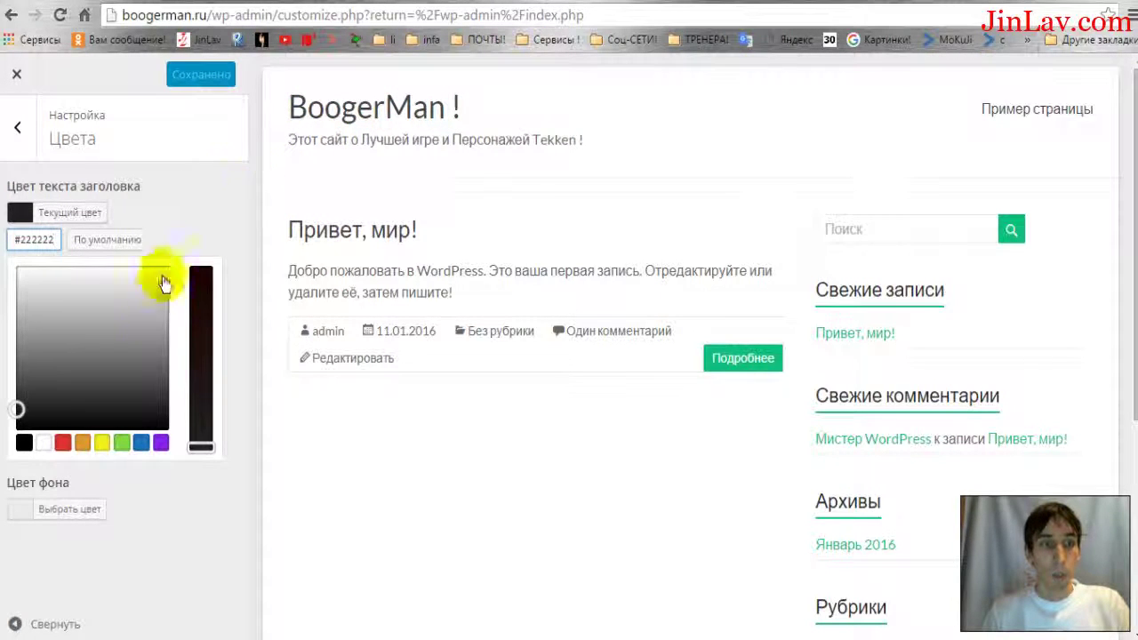
pyautogui.click(64, 445)
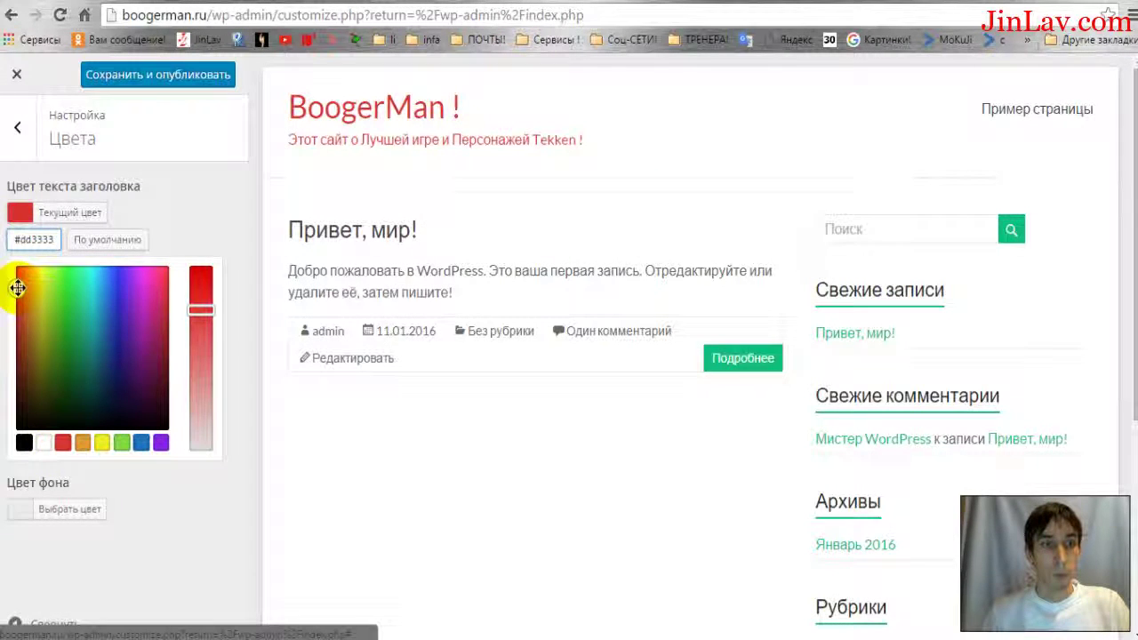
# Try green, red #ff3a3a, blue #3a3dff and green #58ff3a for the header text, and restore its default colour.
pyautogui.click(63, 267)
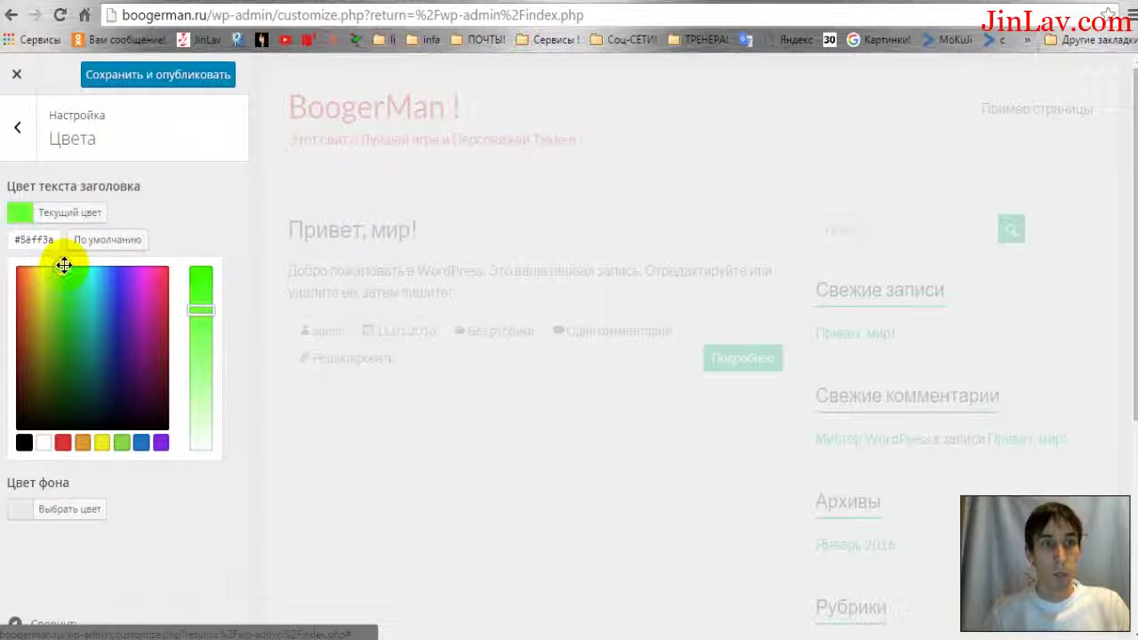
pyautogui.moveTo(39, 262); pyautogui.dragTo(5, 258)
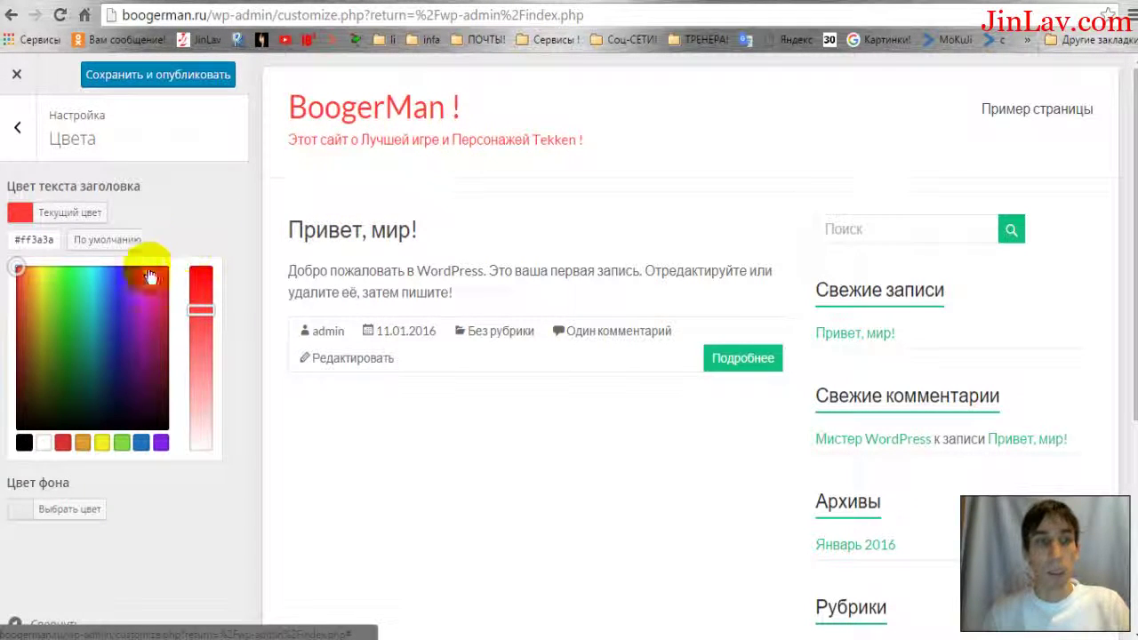
pyautogui.click(118, 267)
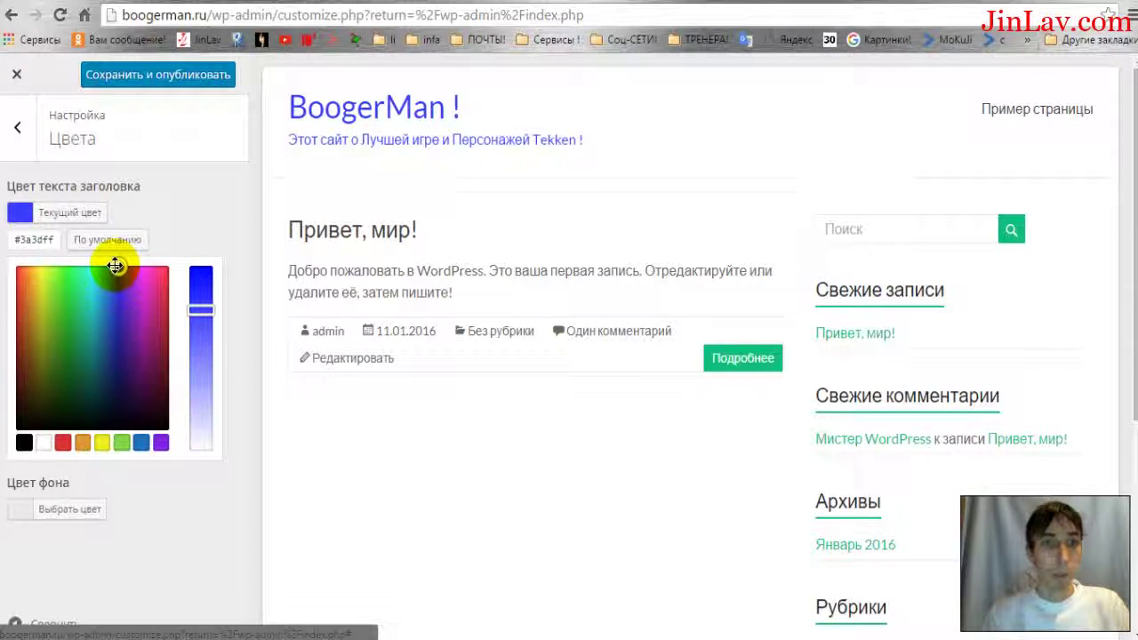
pyautogui.moveTo(115, 267); pyautogui.dragTo(60, 259)
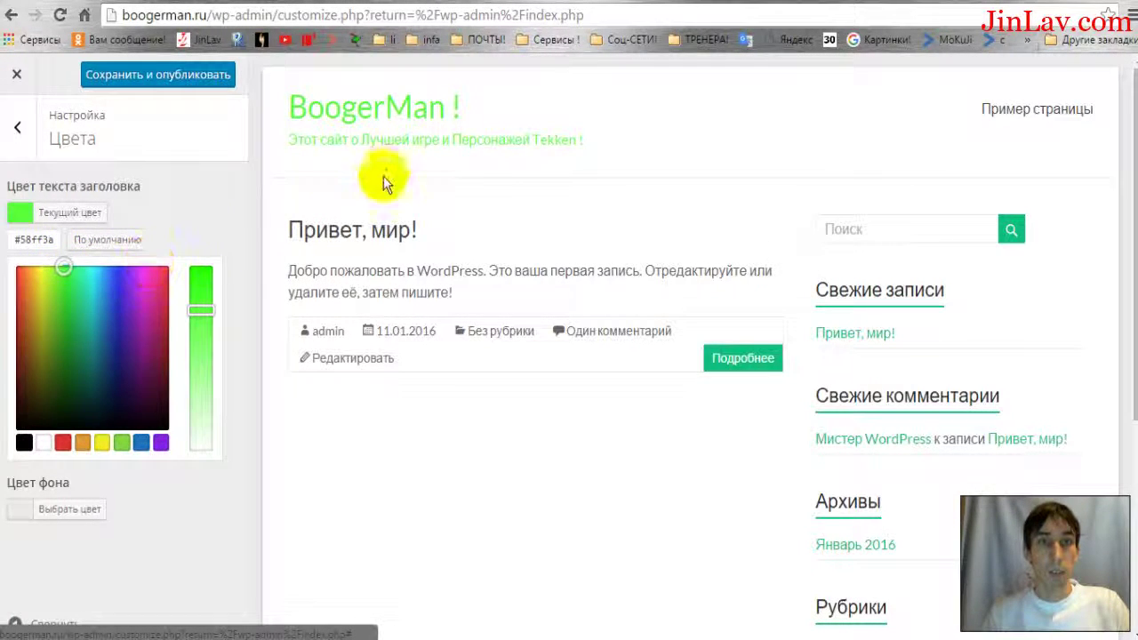
pyautogui.click(114, 239)
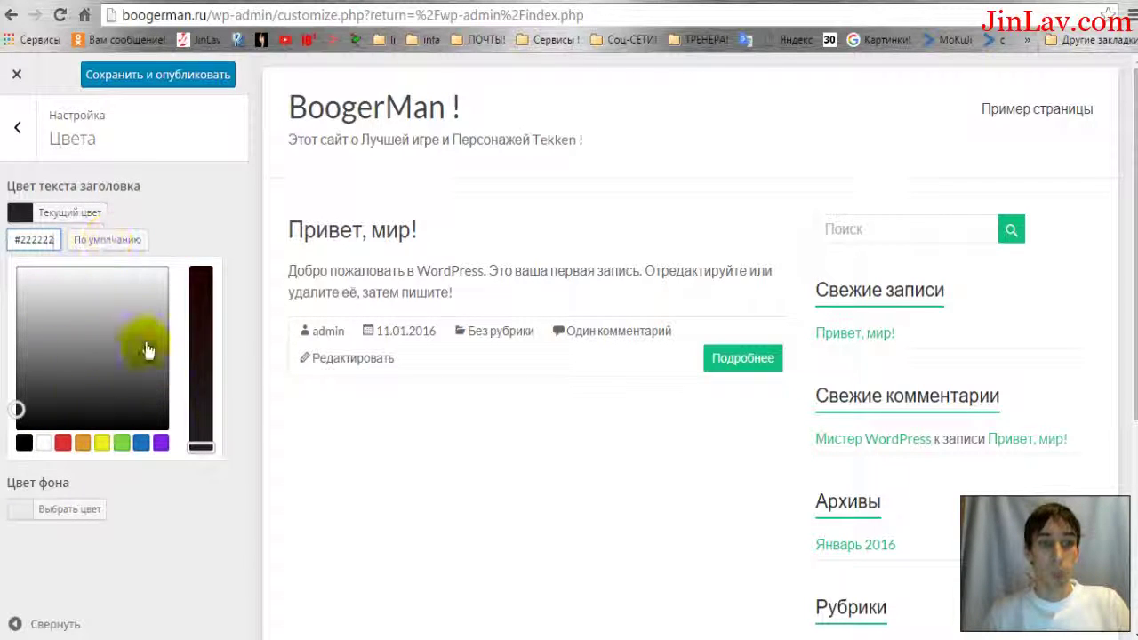
# Try fully saturated header text colours: red #ff0000, green #1df900 and light blue #00a9ff.
pyautogui.click(63, 441)
pyautogui.moveTo(208, 307); pyautogui.dragTo(204, 246)
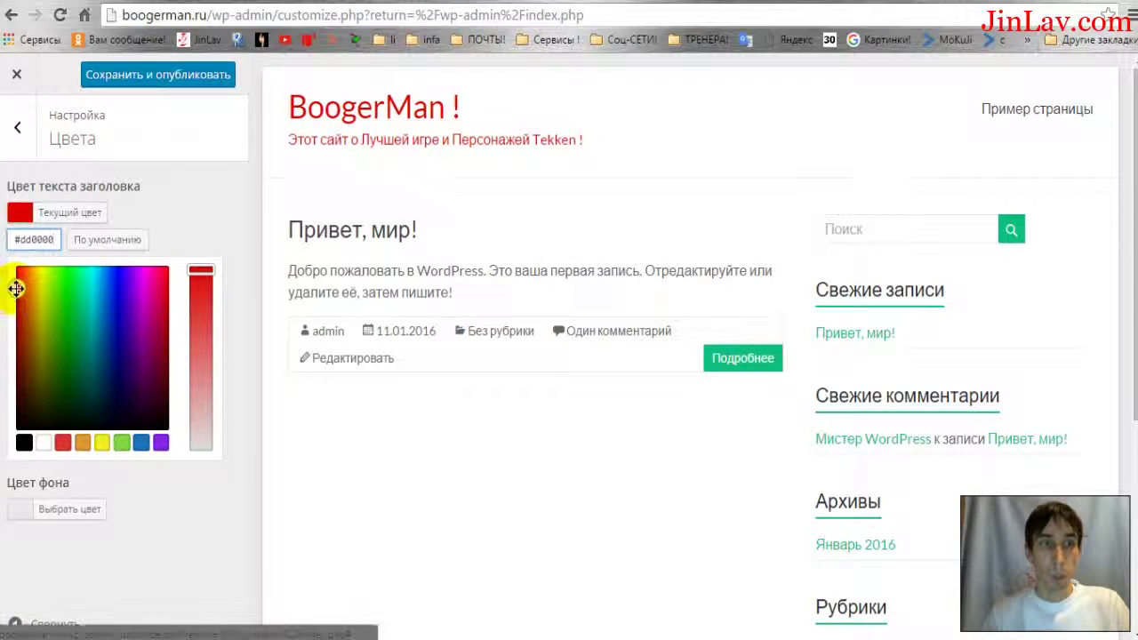
pyautogui.moveTo(20, 280); pyautogui.dragTo(13, 261)
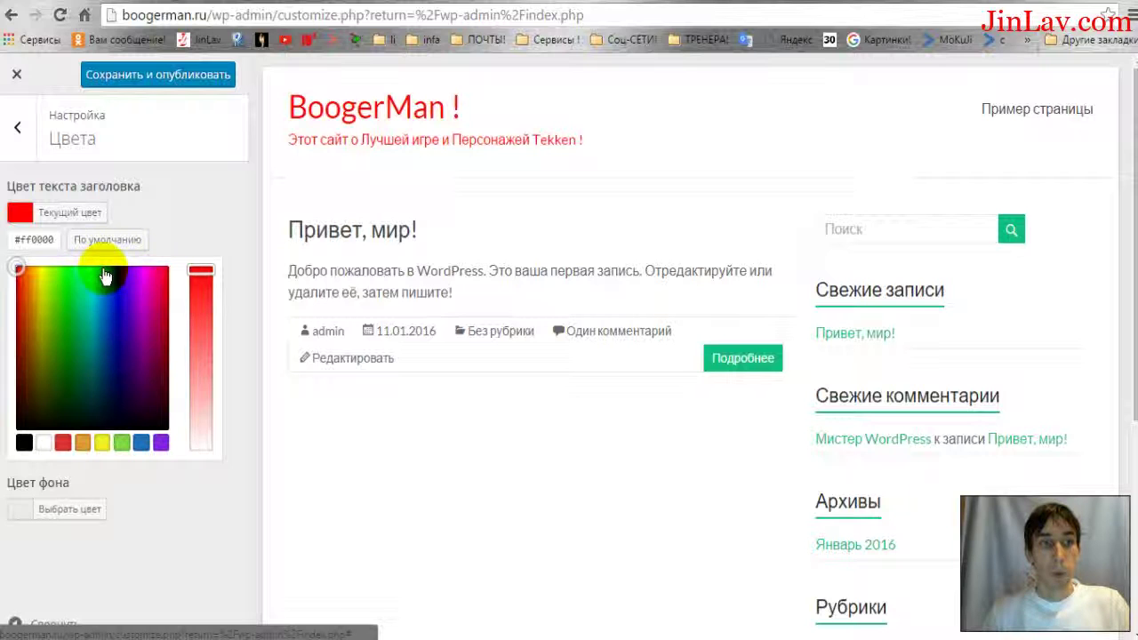
pyautogui.click(64, 268)
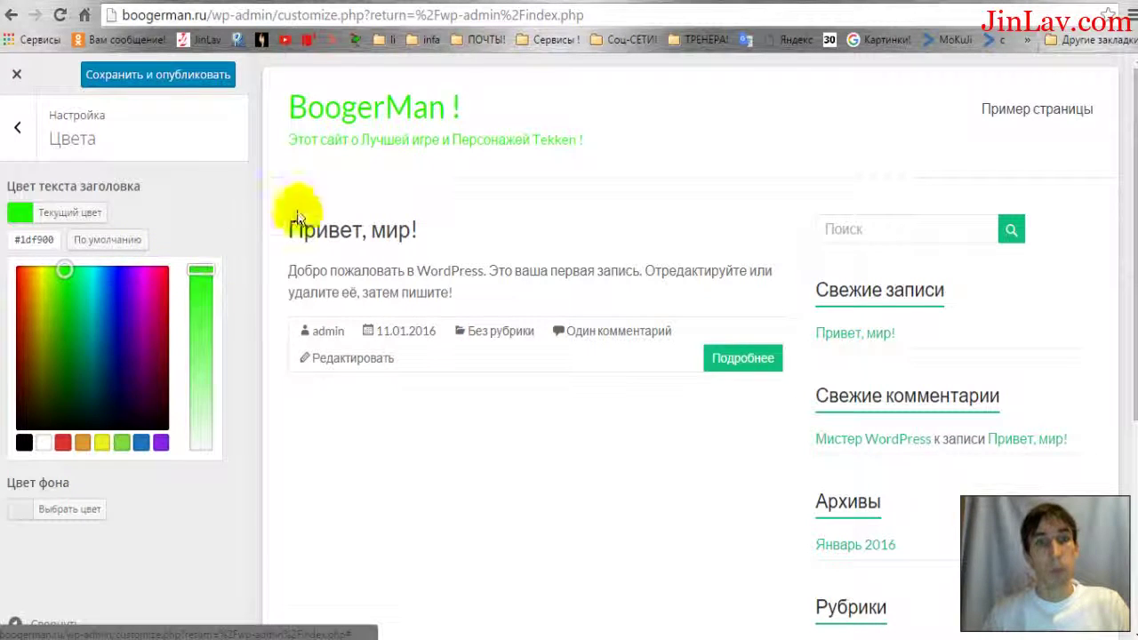
pyautogui.click(102, 267)
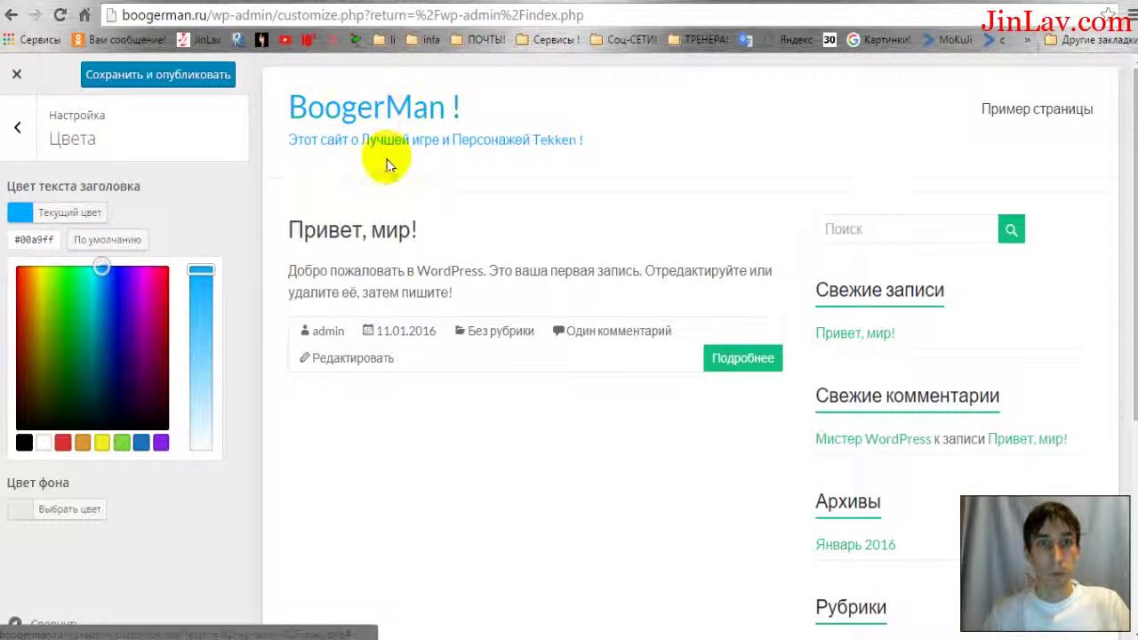
# Reset the header text colour to its default, close the colour picker, and save and publish the settings.
pyautogui.click(118, 248)
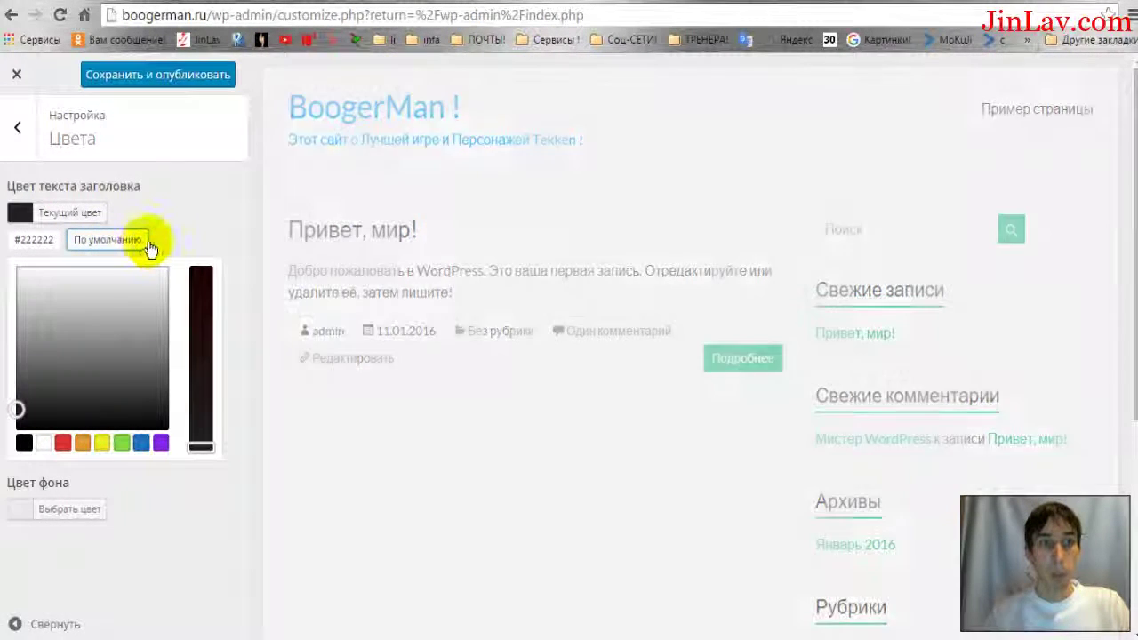
pyautogui.click(173, 243)
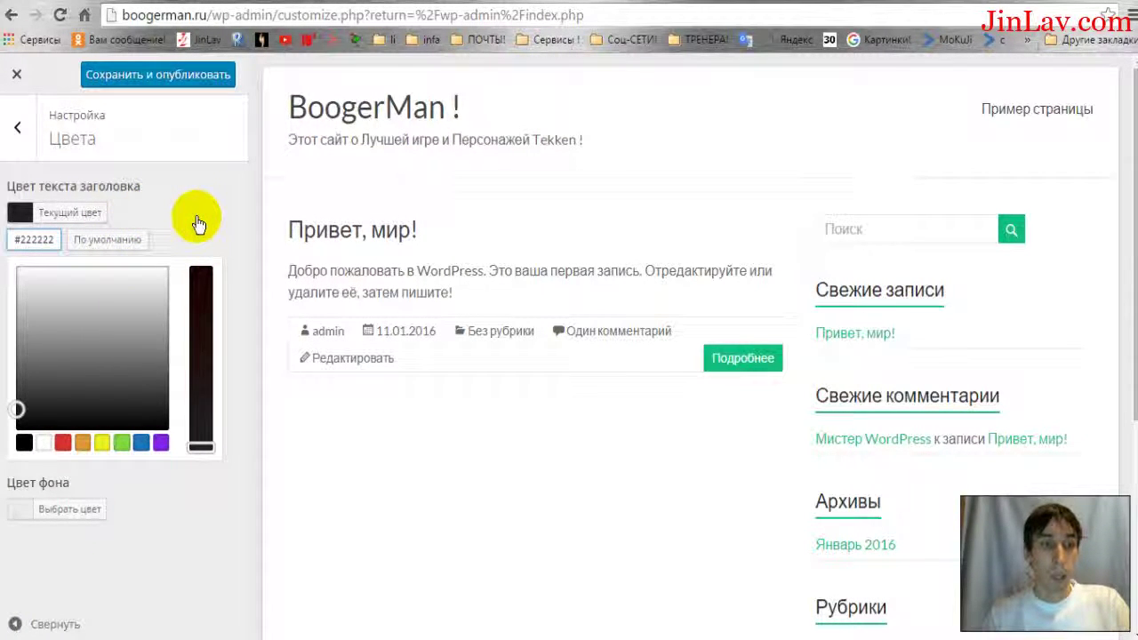
pyautogui.click(164, 82)
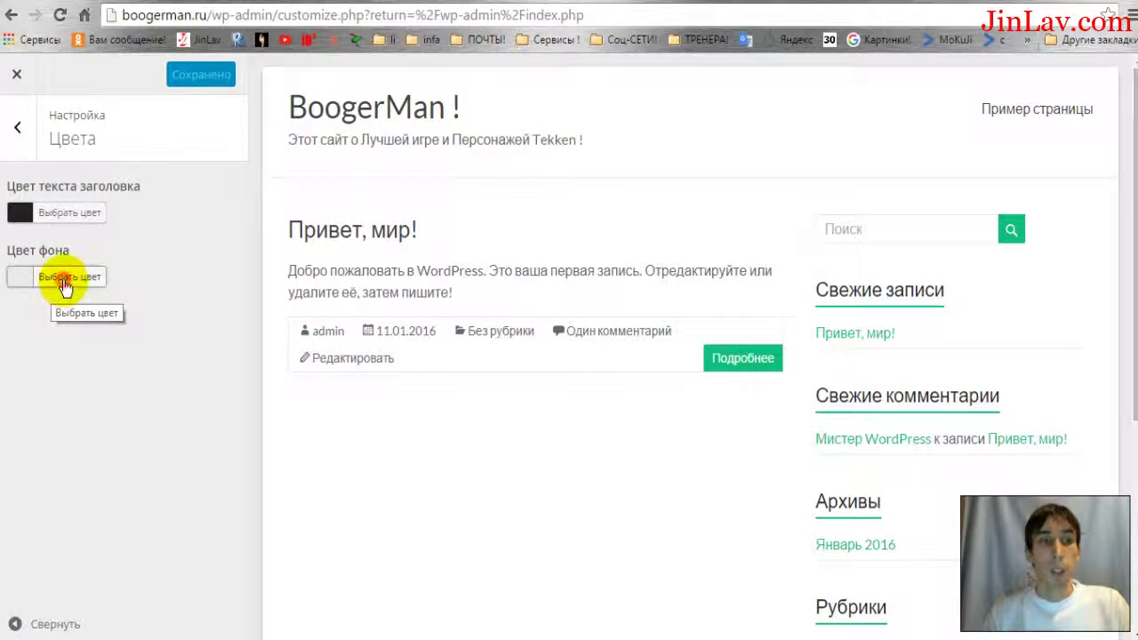
# Try yellow #eeee22 and magenta #e220e5 as the site background colour, and restore the default.
pyautogui.click(63, 281)
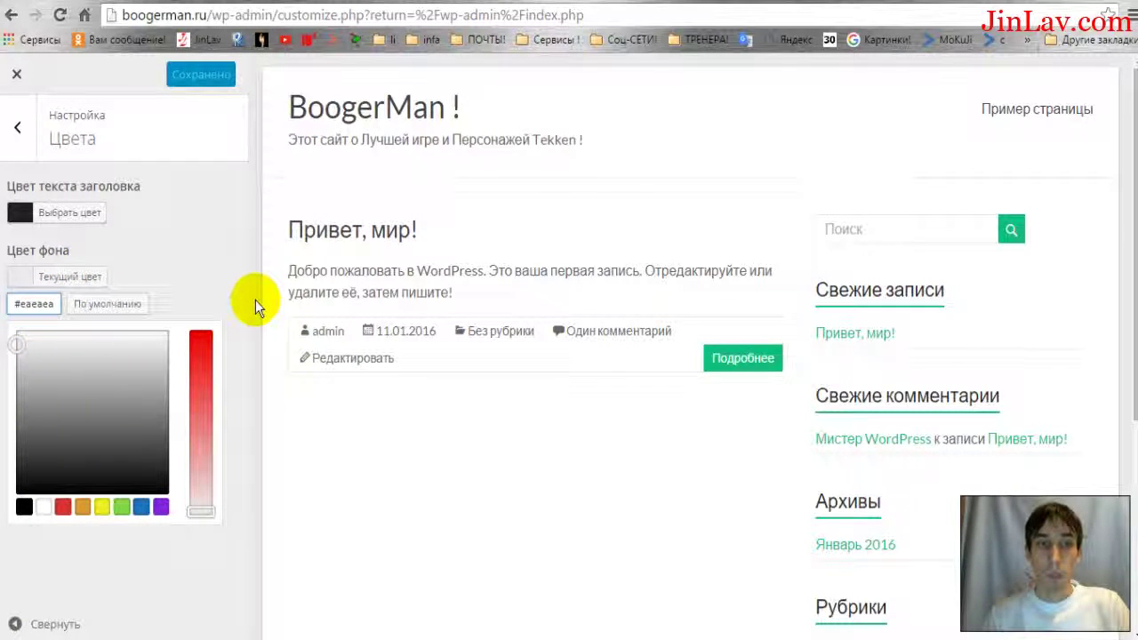
pyautogui.click(99, 509)
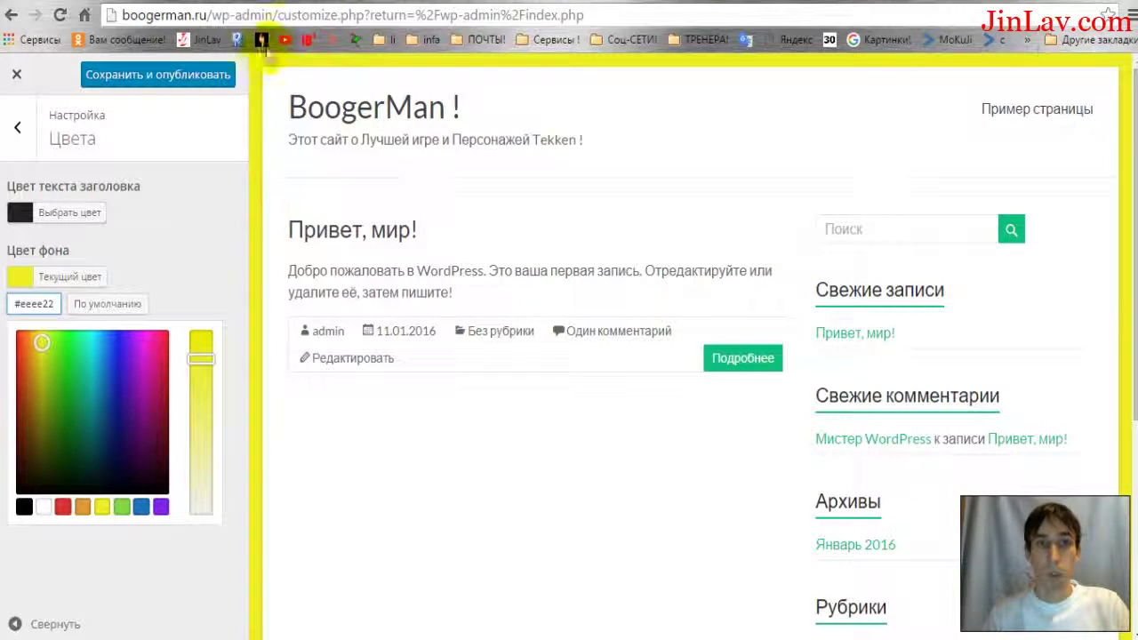
pyautogui.click(144, 348)
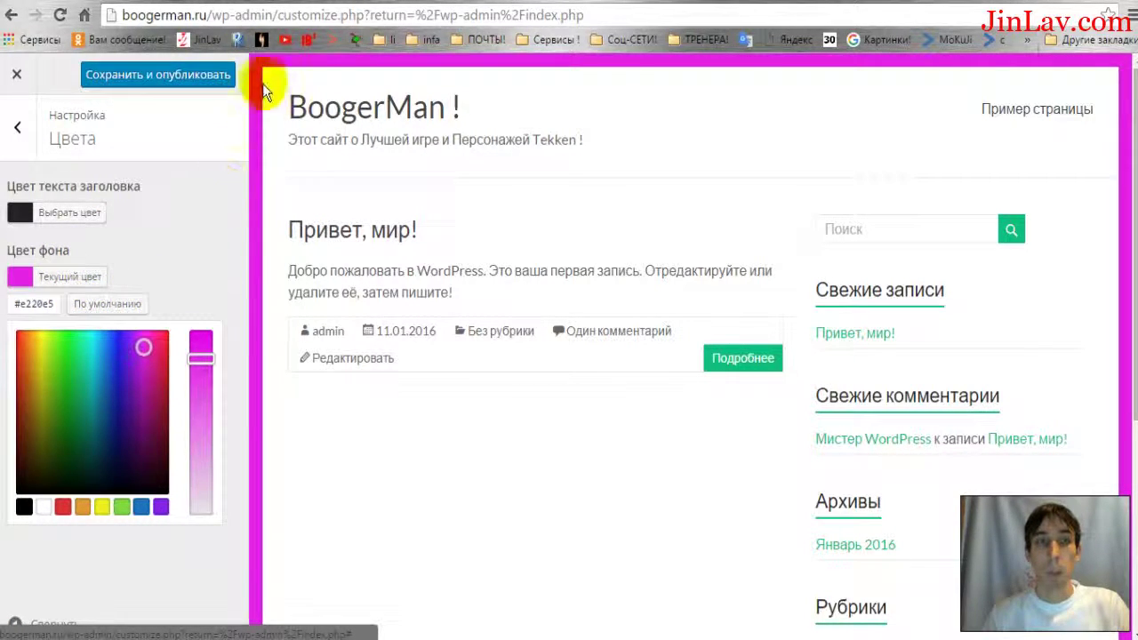
pyautogui.click(131, 306)
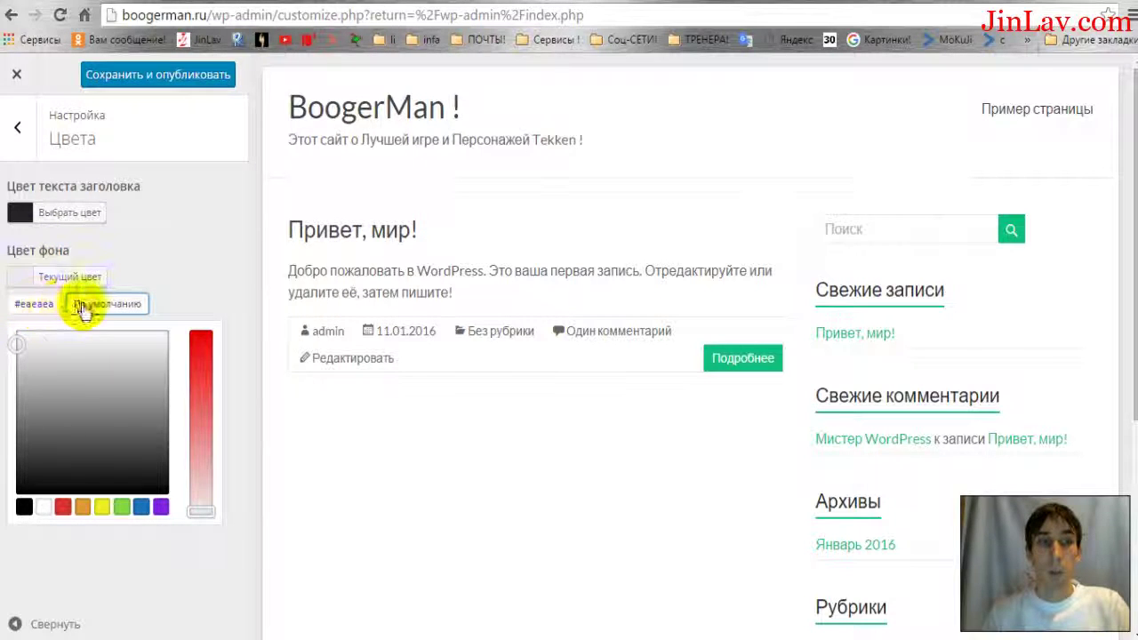
# Try the preset yellow, a green shade and near-black #0a0000 as the site background colour.
pyautogui.click(101, 507)
pyautogui.click(86, 365)
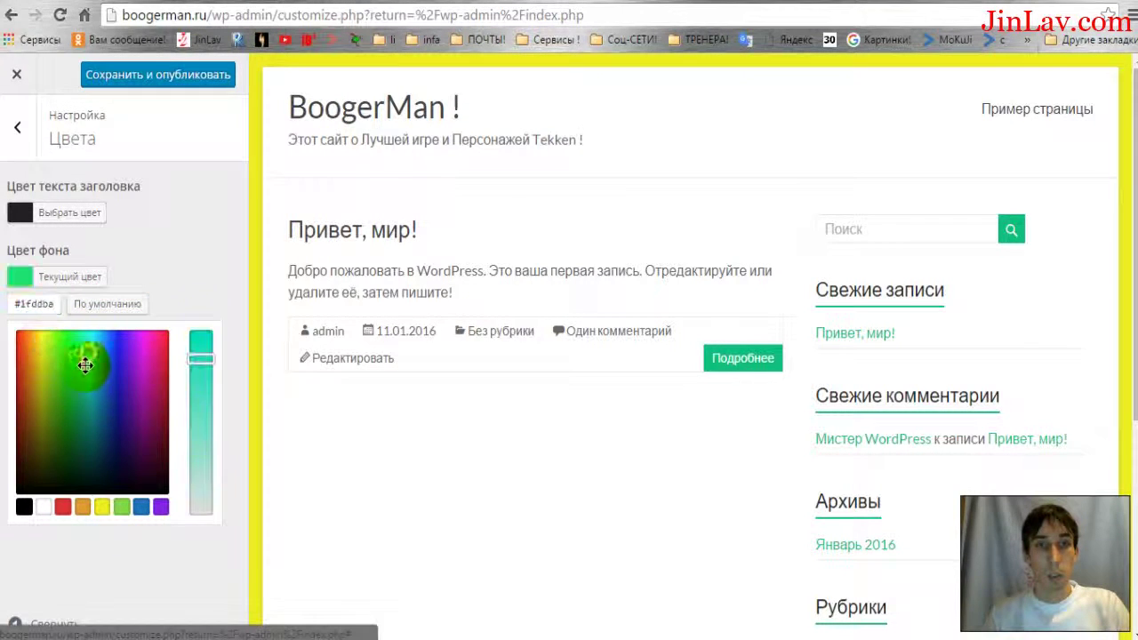
pyautogui.moveTo(85, 364); pyautogui.dragTo(15, 490)
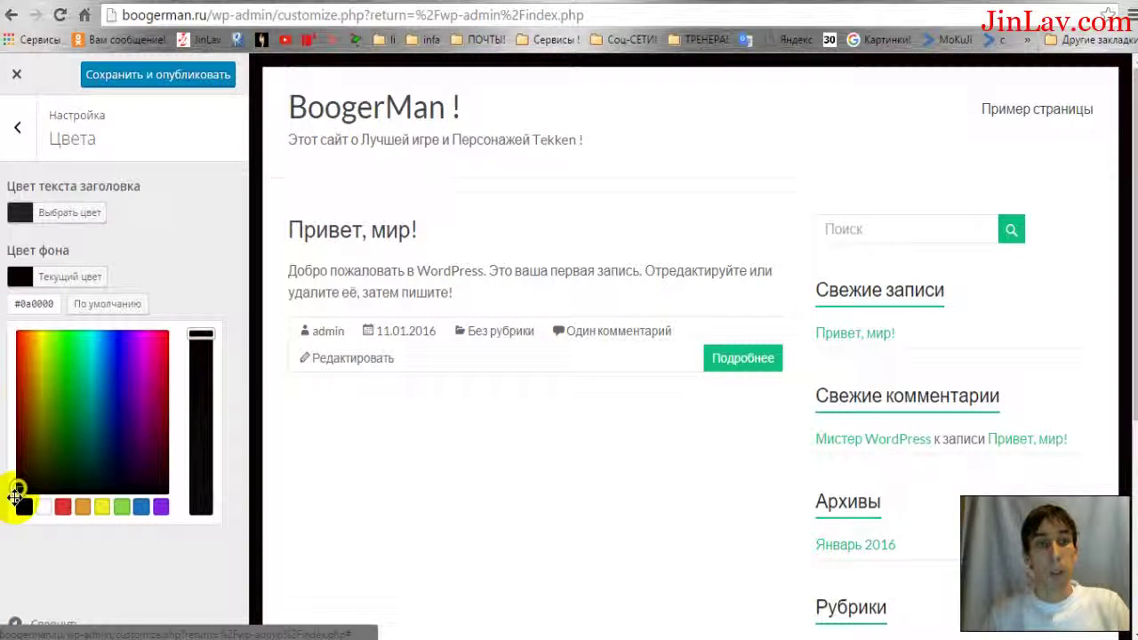
# Reset the background colour to its default, close its colour picker, and save and publish the settings.
pyautogui.click(117, 304)
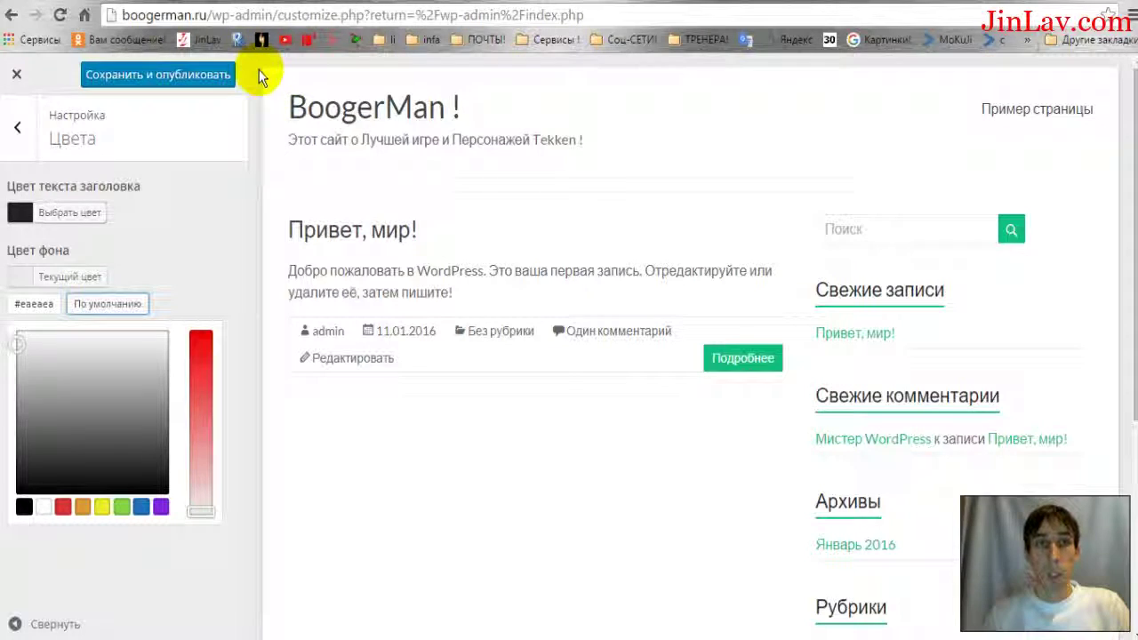
pyautogui.click(204, 219)
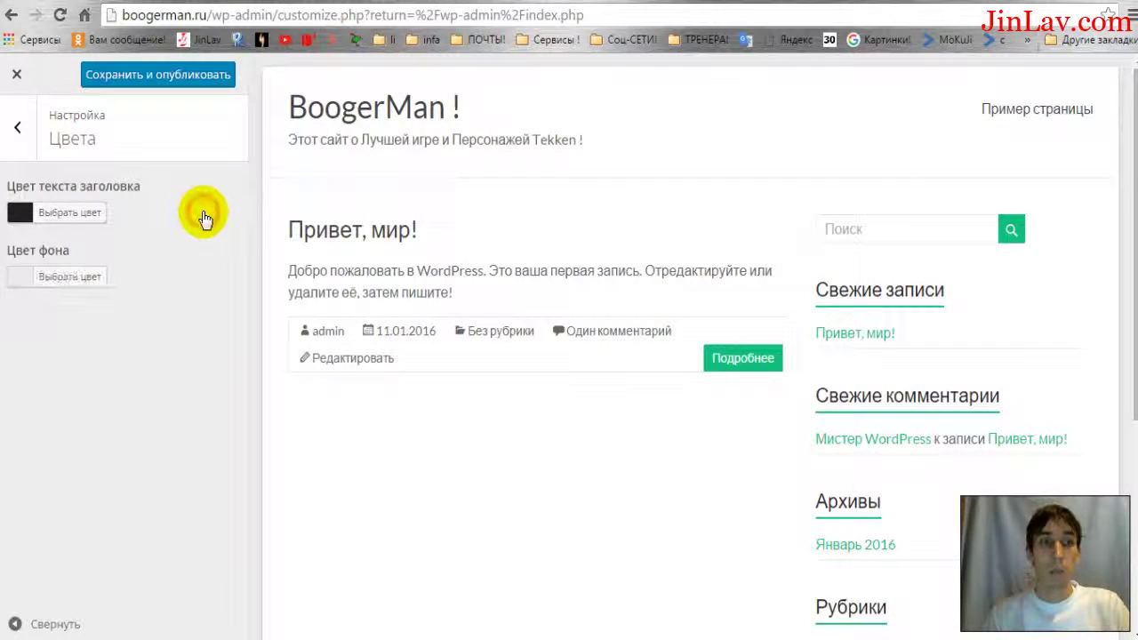
pyautogui.click(187, 76)
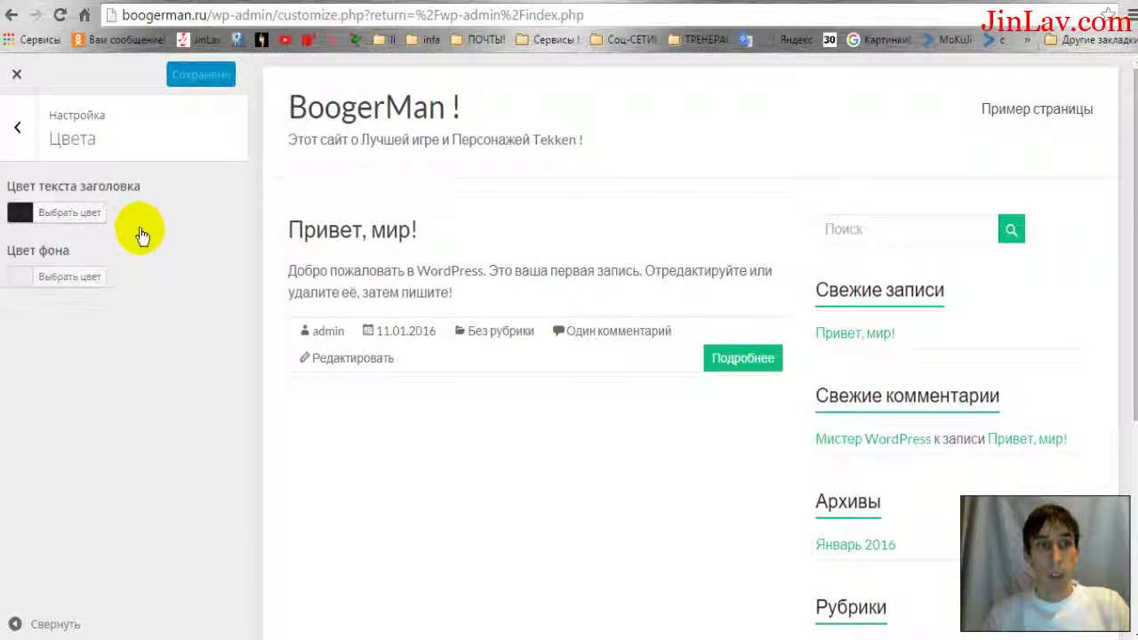
# Leave the colour settings, open the header image settings, and start uploading a new image from the computer.
pyautogui.click(16, 133)
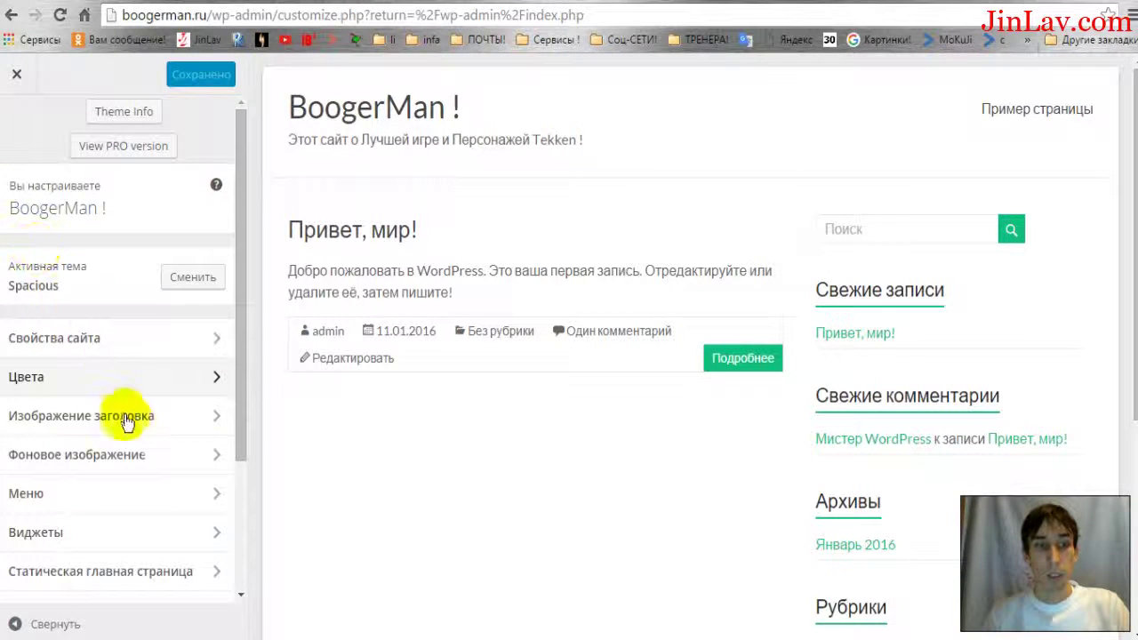
pyautogui.click(215, 414)
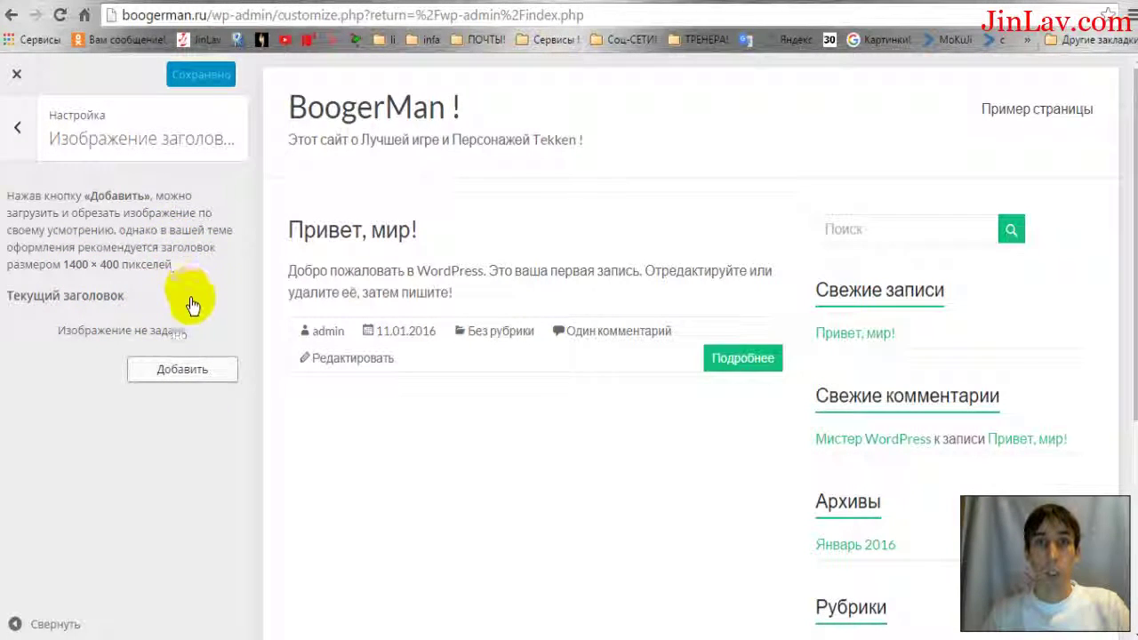
pyautogui.click(182, 372)
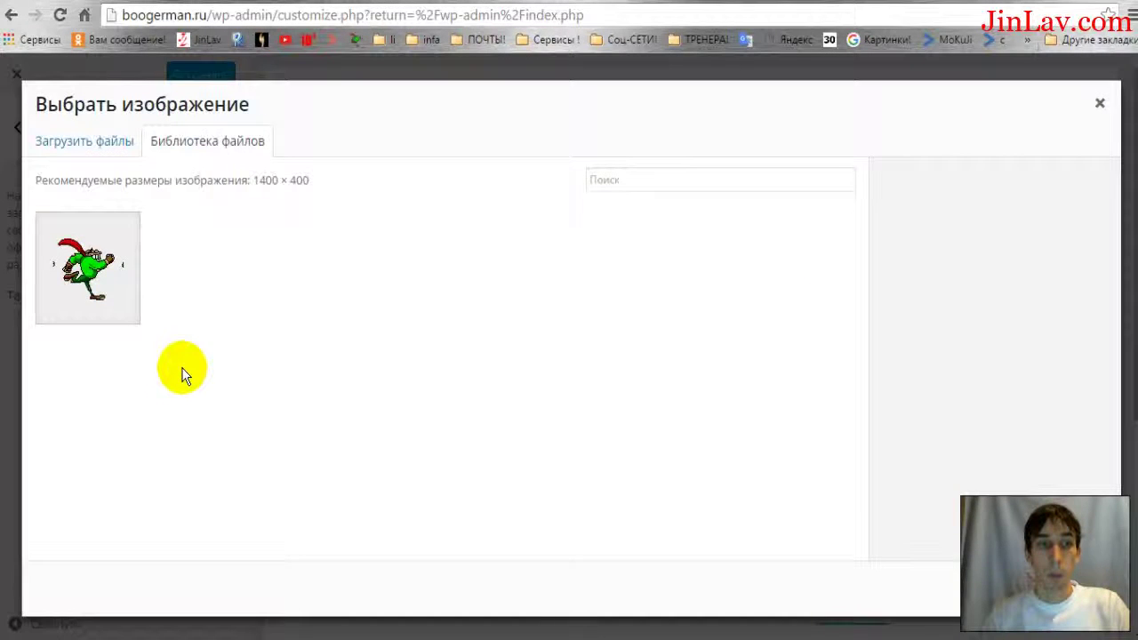
pyautogui.click(58, 147)
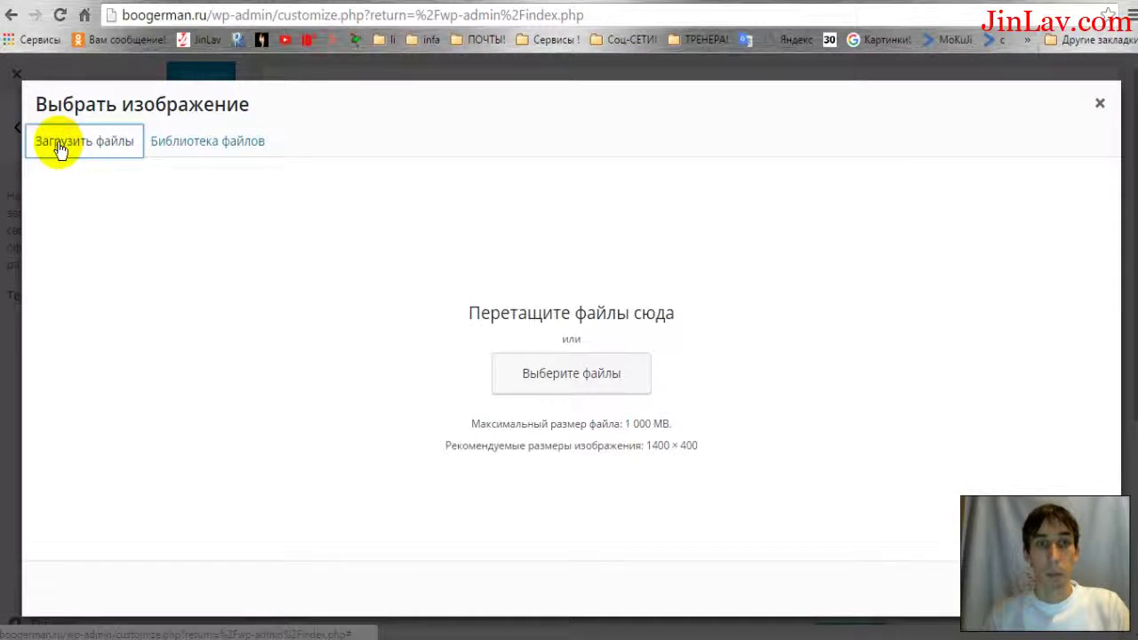
pyautogui.click(538, 365)
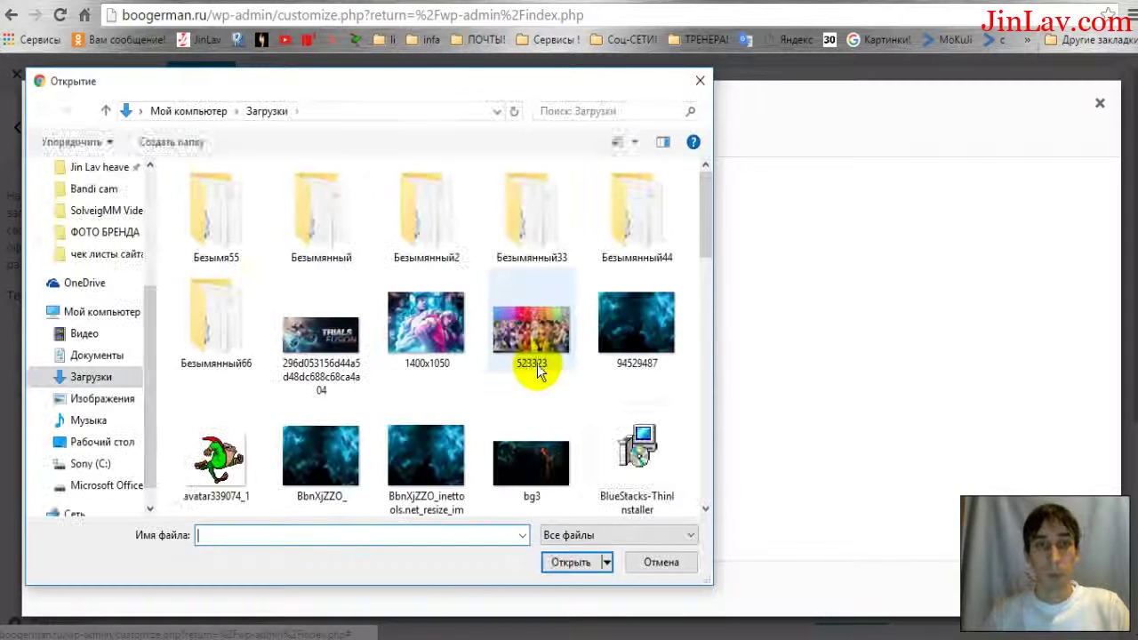
# Rename the image file 523323 in the Загрузки folder as Tekken and upload it to the media library.
pyautogui.click(544, 326)
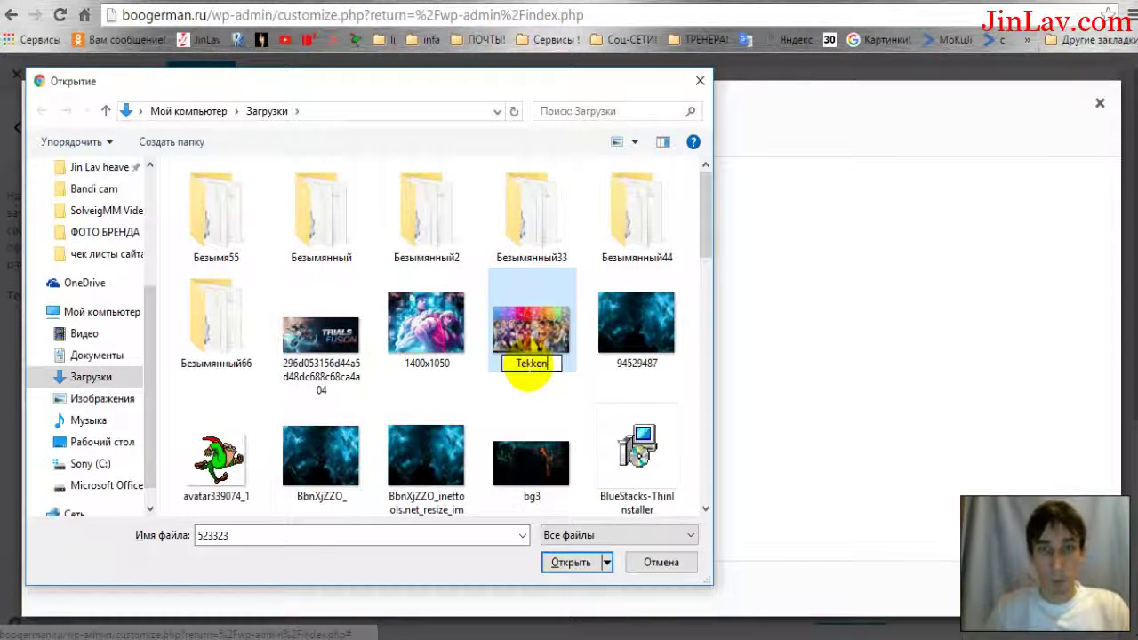
pyautogui.click(527, 319)
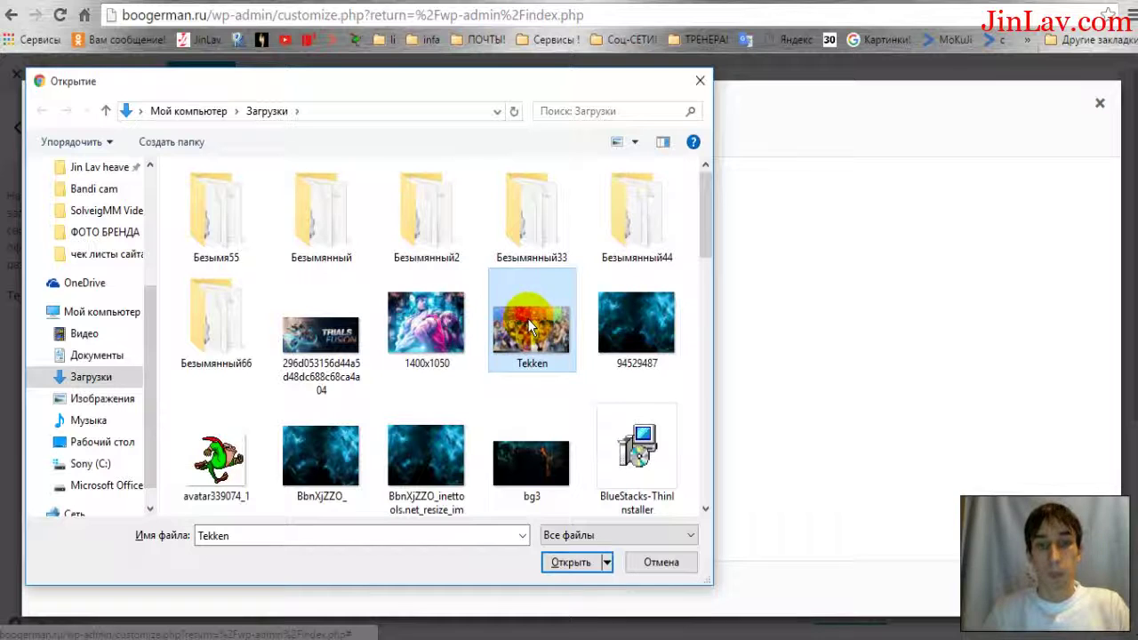
pyautogui.click(565, 563)
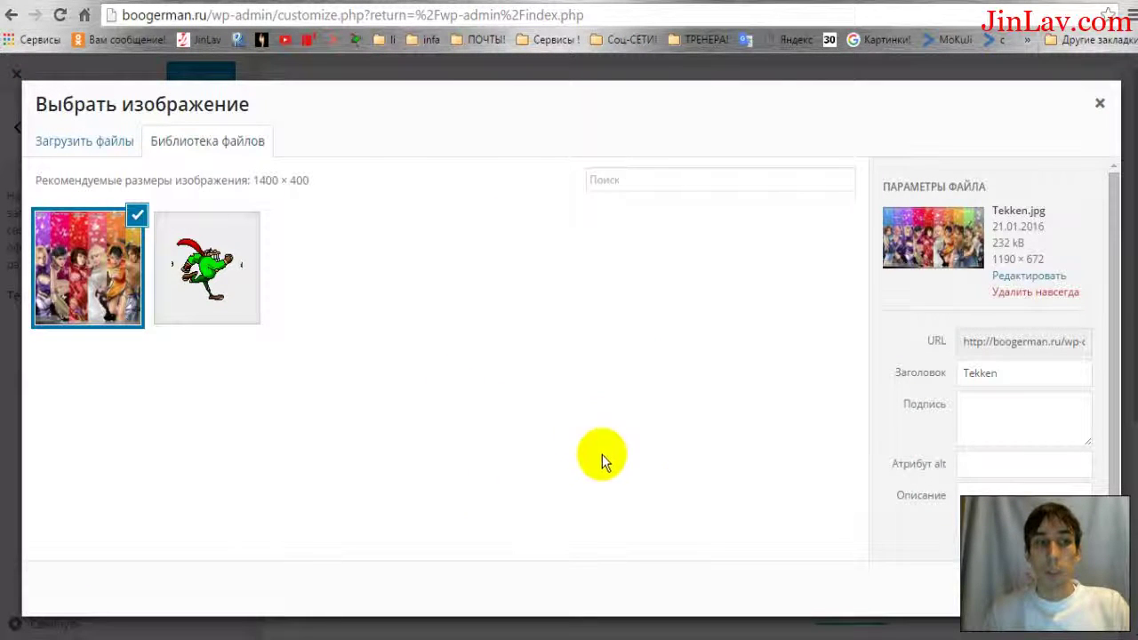
# Crop the Tekken image to the band from just above the characters' heads down to their thighs, and publish it as the header.
pyautogui.click(1040, 590)
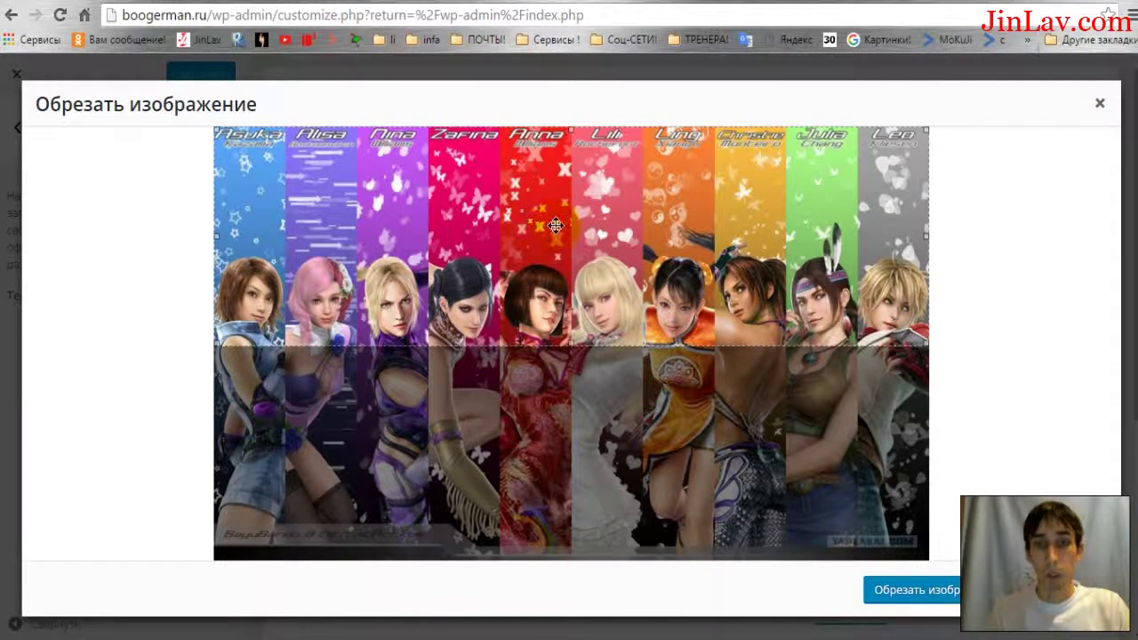
pyautogui.moveTo(573, 211); pyautogui.dragTo(567, 305)
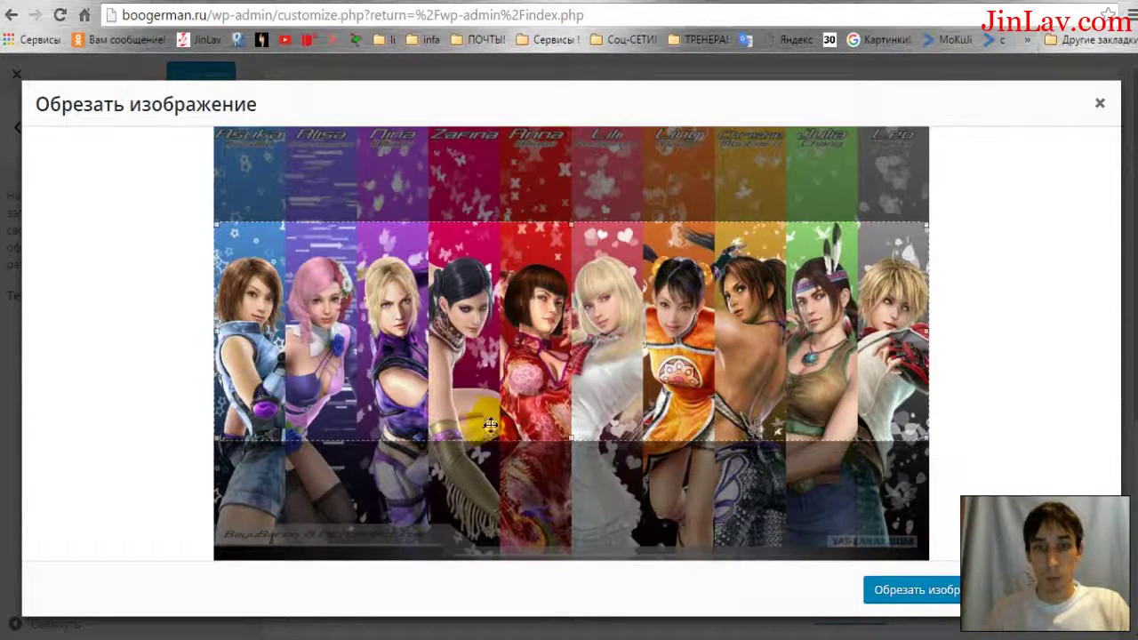
pyautogui.moveTo(570, 437); pyautogui.dragTo(572, 525)
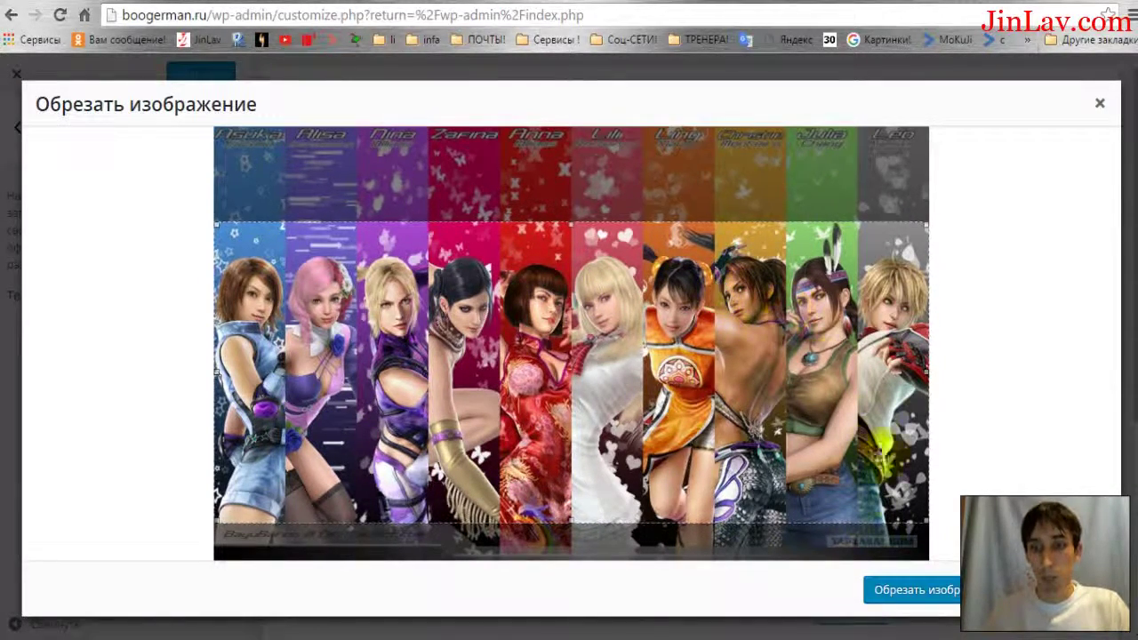
pyautogui.click(873, 598)
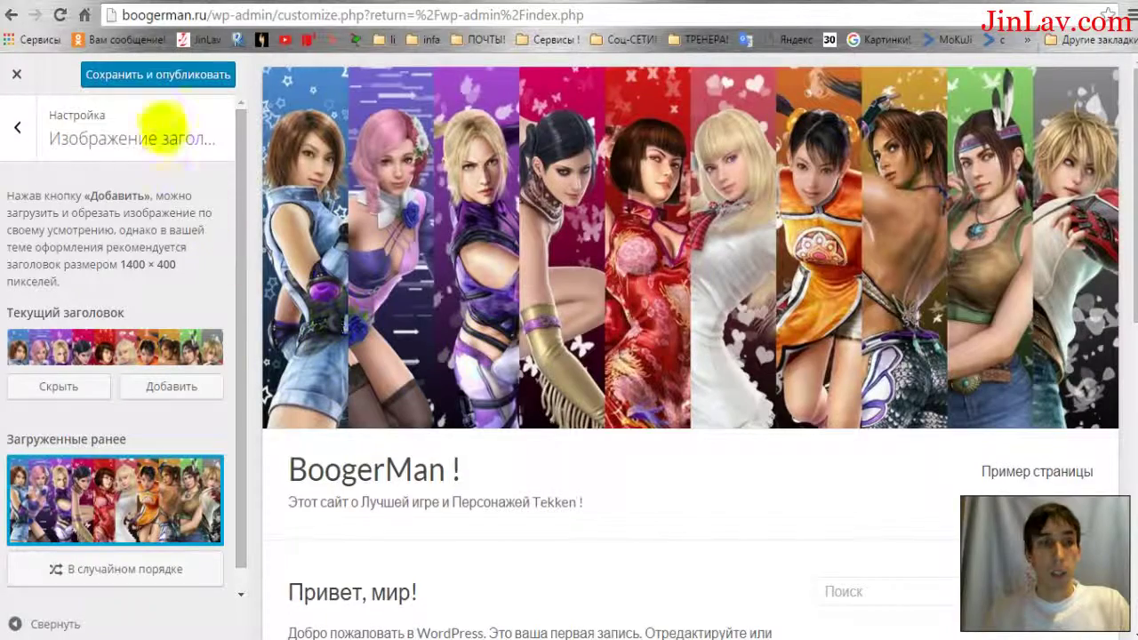
pyautogui.click(155, 78)
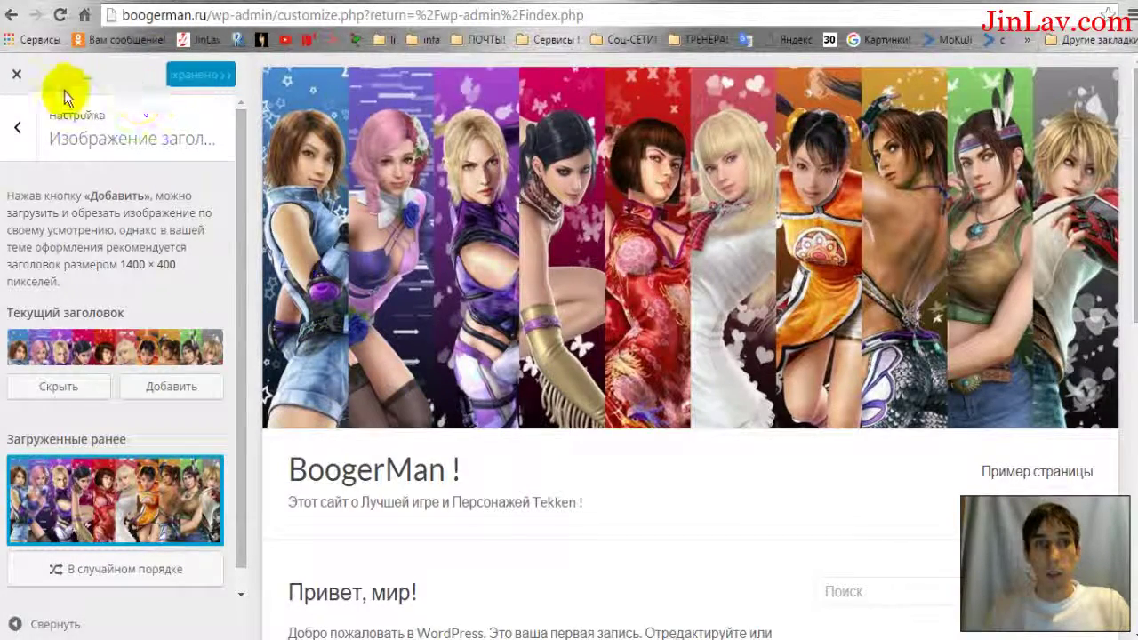
# Close the customizer and examine the live BoogerMan site with its header image, looking through the whole front page.
pyautogui.click(19, 131)
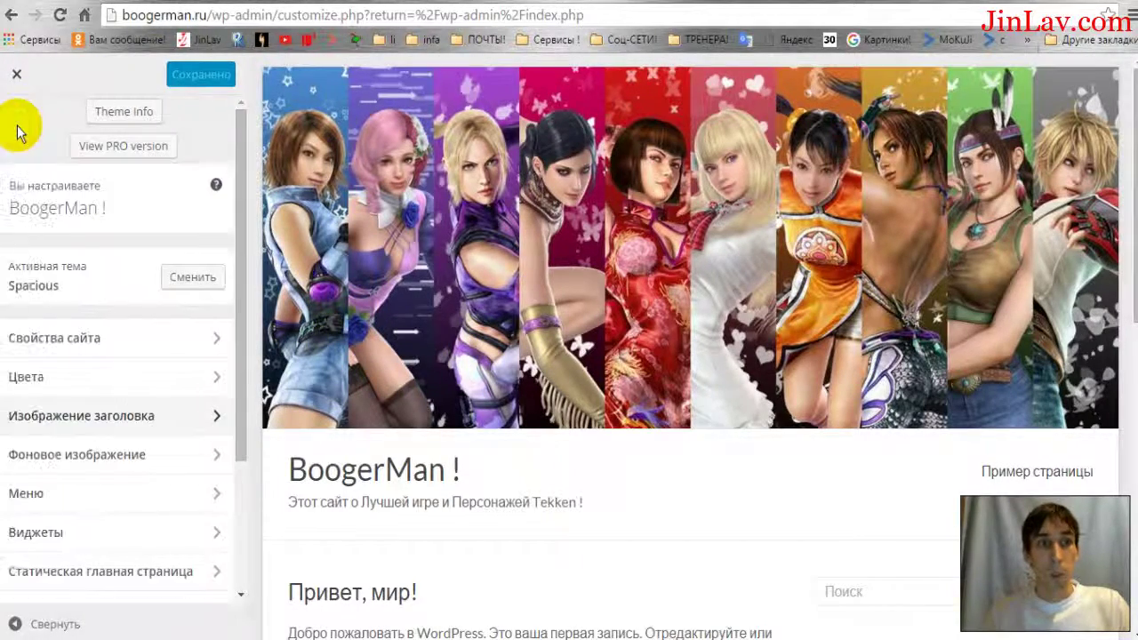
pyautogui.click(16, 75)
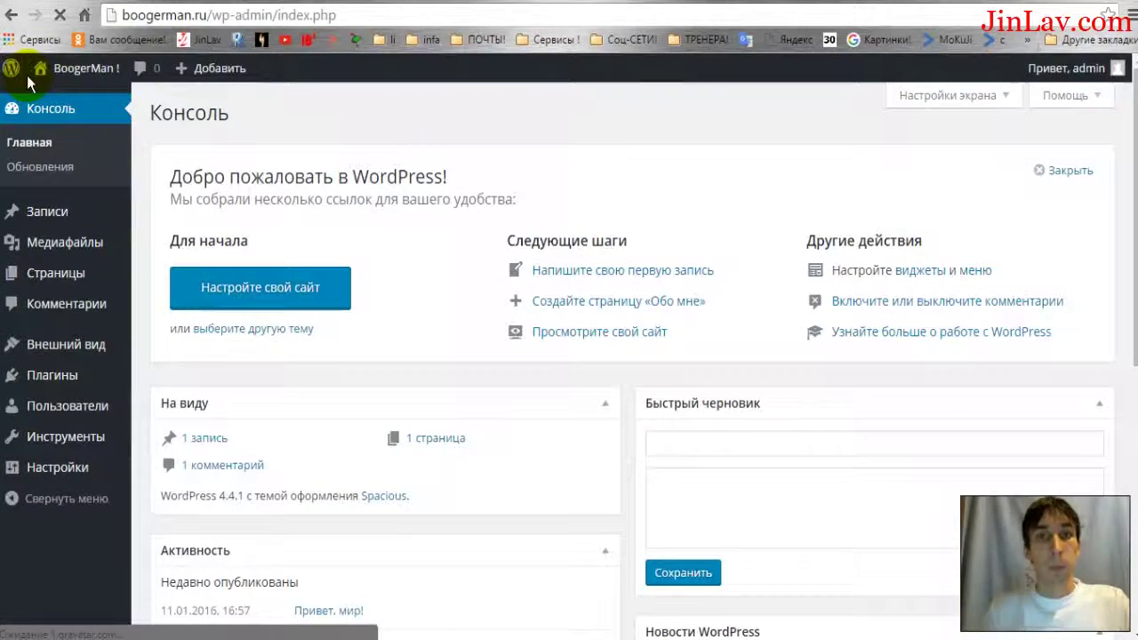
pyautogui.moveTo(58, 77)
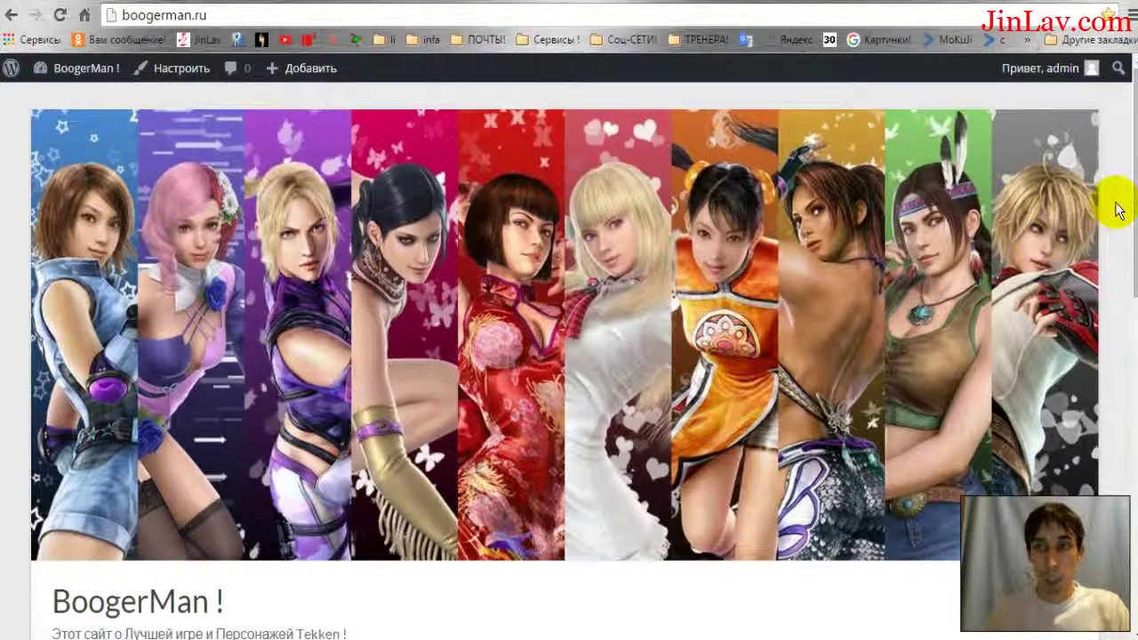
pyautogui.scroll(-2, 1116, 208)
pyautogui.scroll(-1, 1116, 208)
pyautogui.scroll(3, 1117, 208)
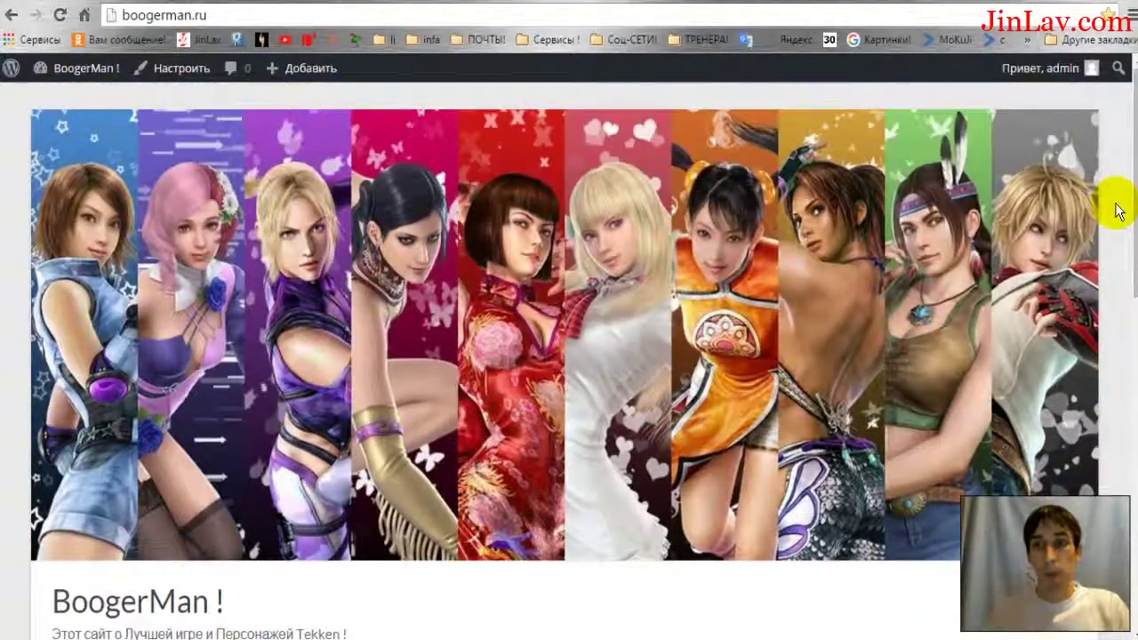
pyautogui.scroll(-8, 1116, 208)
pyautogui.scroll(8, 1117, 208)
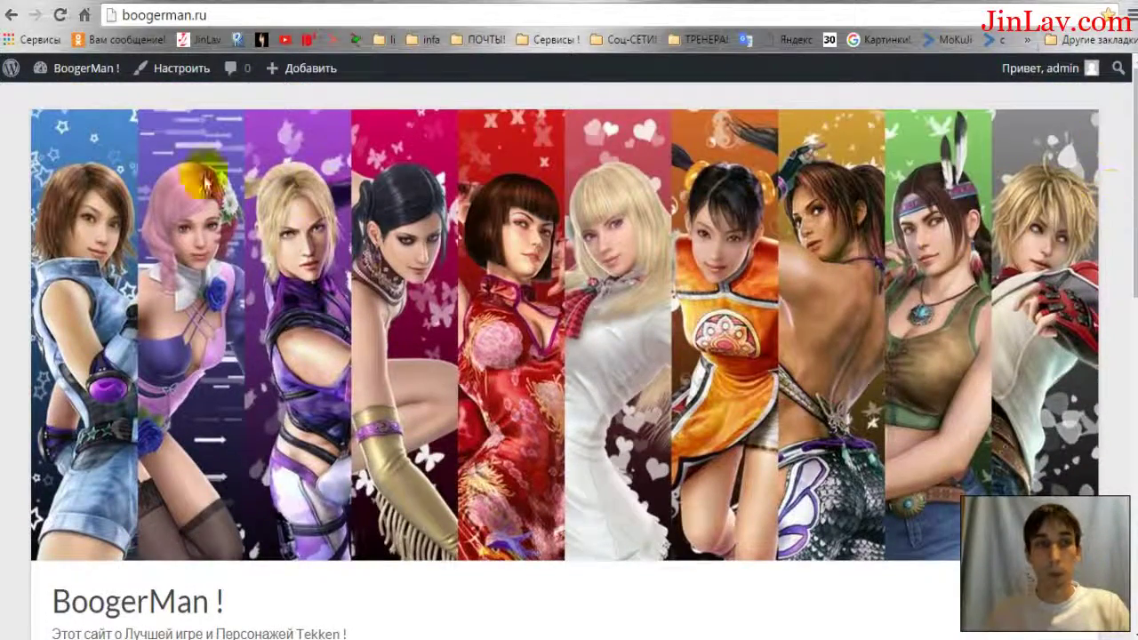
pyautogui.scroll(-2, 427, 430)
pyautogui.scroll(2, 569, 289)
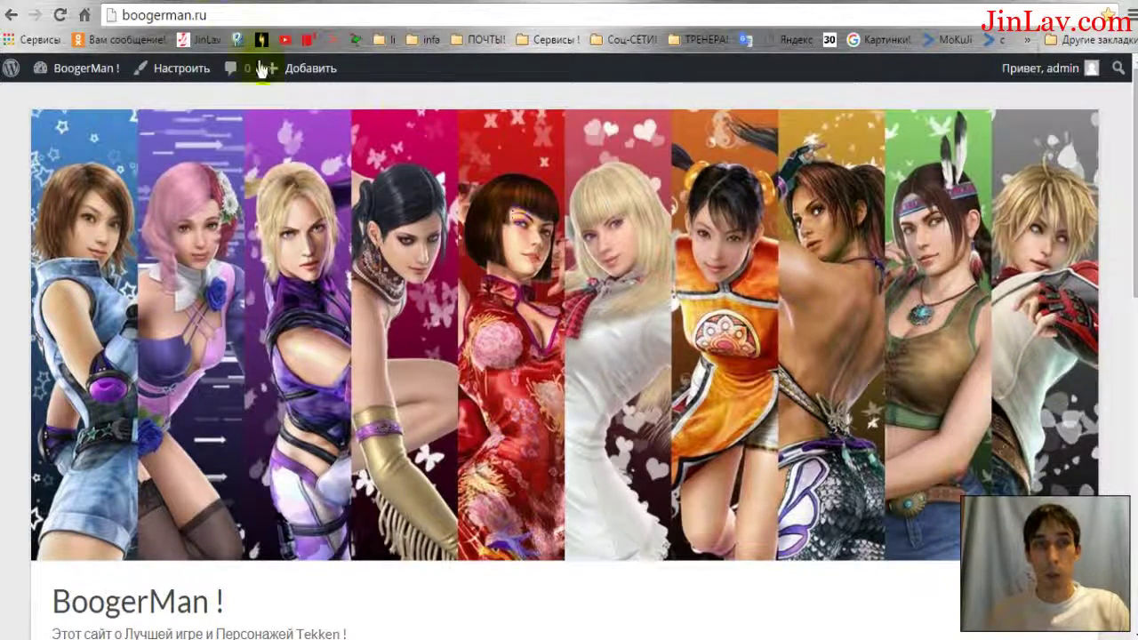
# Reopen the site's header image settings and hide the current header image.
pyautogui.click(171, 72)
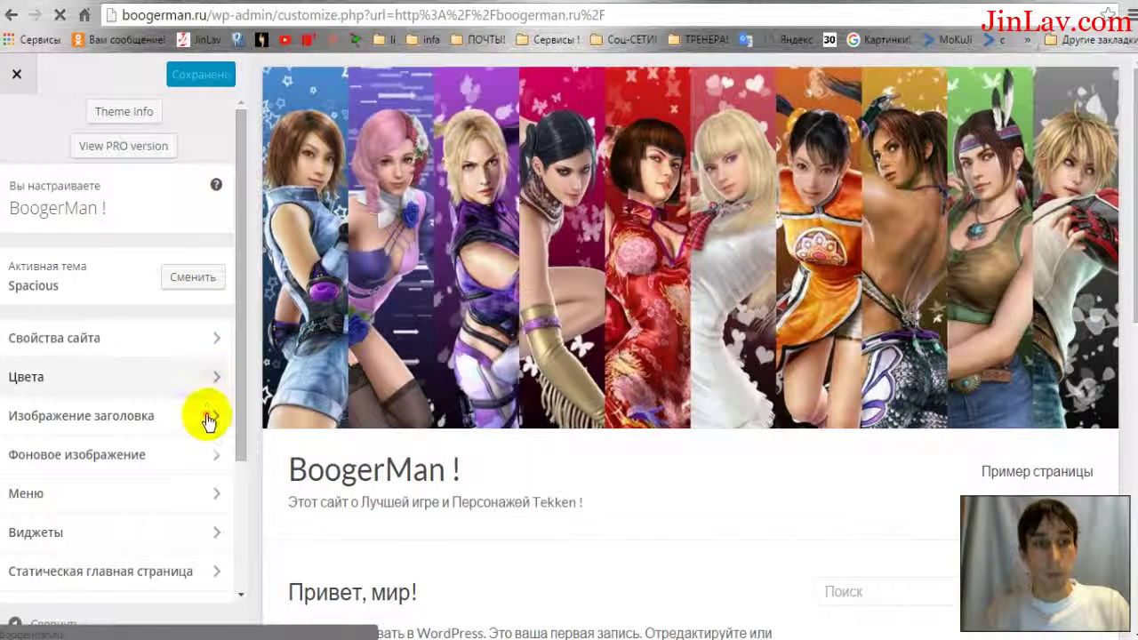
pyautogui.click(208, 419)
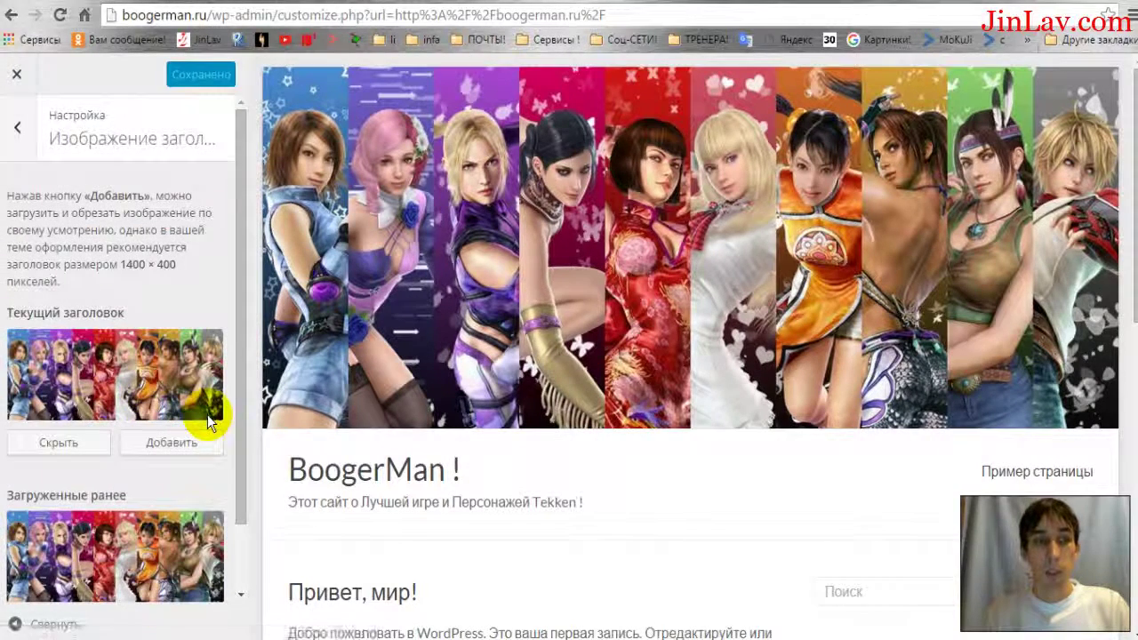
pyautogui.click(92, 438)
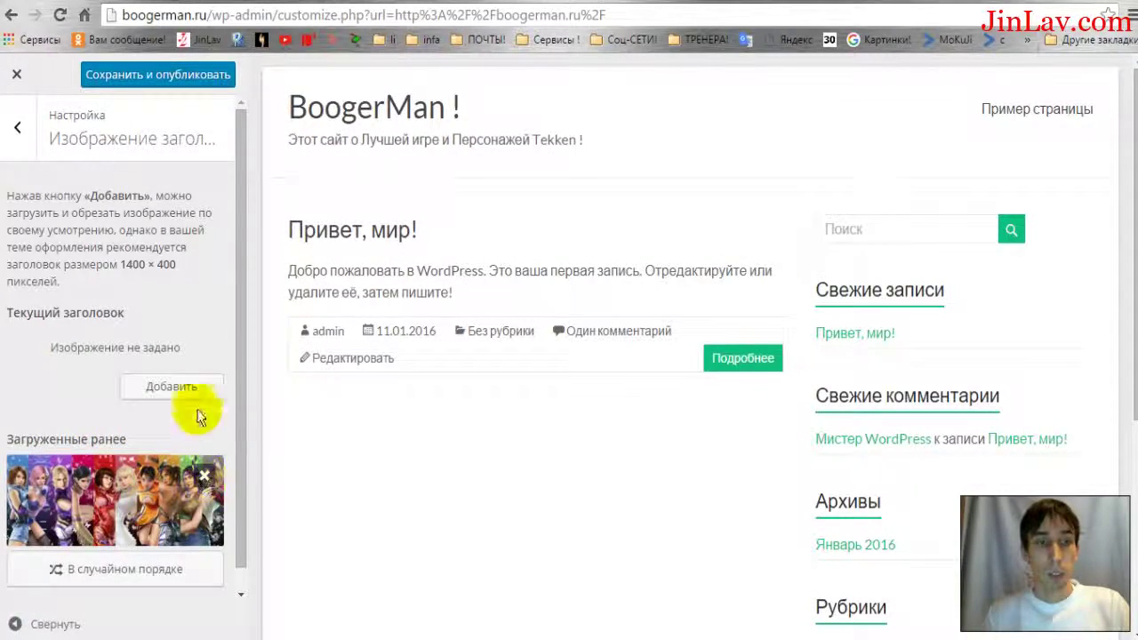
# Add the original Tekken image from the media library as header, cropped to a narrower band from above the heads to the waists.
pyautogui.click(189, 391)
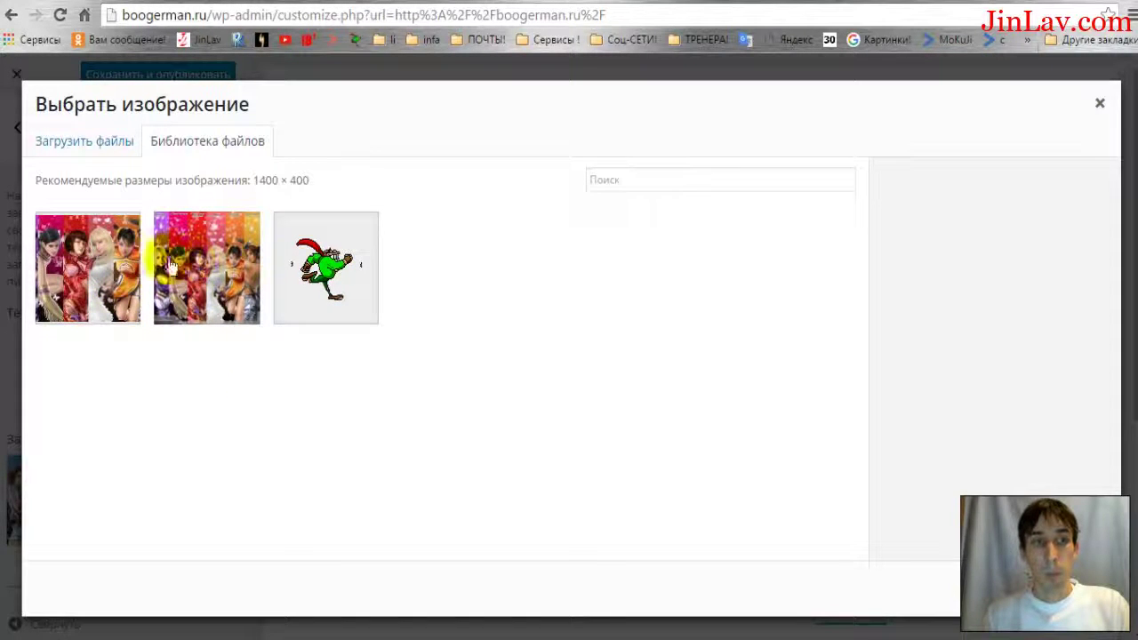
pyautogui.click(201, 271)
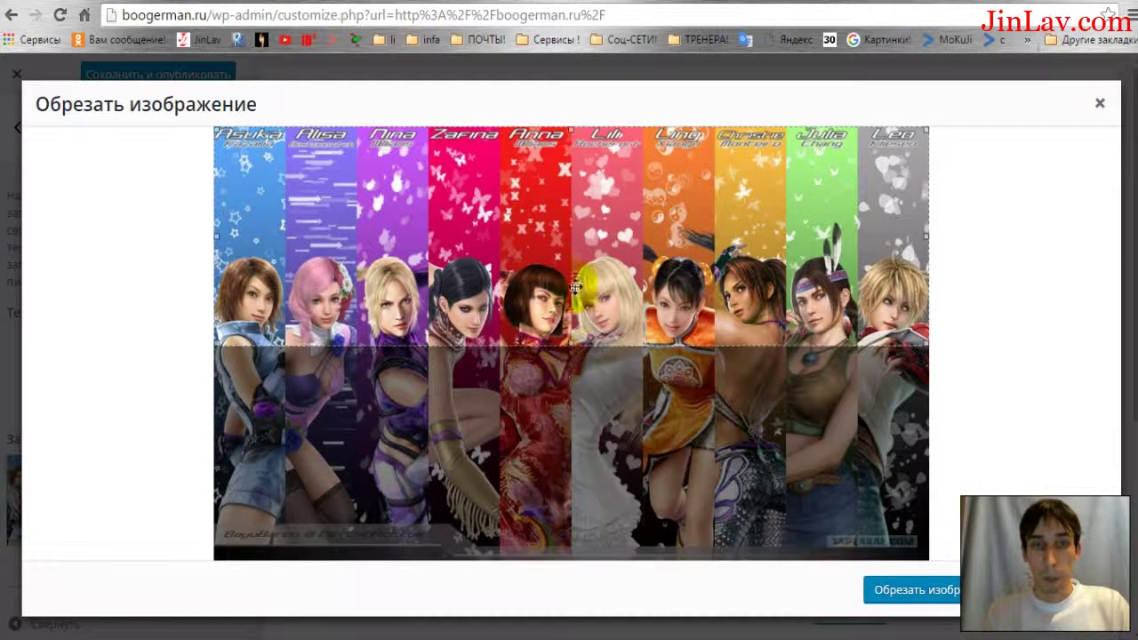
pyautogui.moveTo(570, 127); pyautogui.dragTo(570, 217)
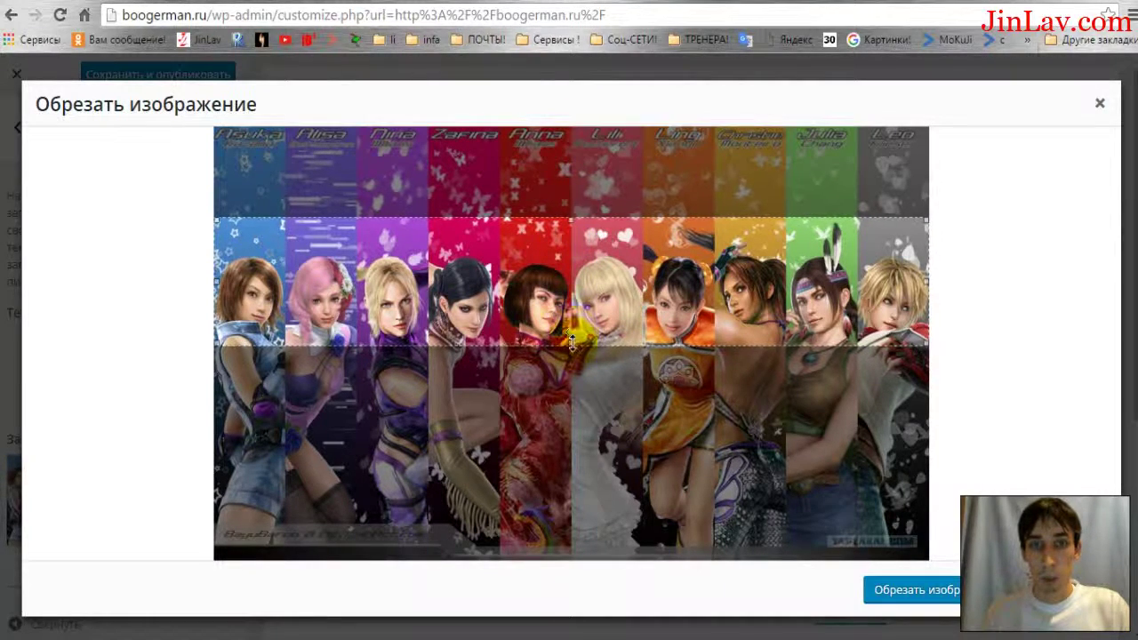
pyautogui.moveTo(573, 361); pyautogui.dragTo(569, 411)
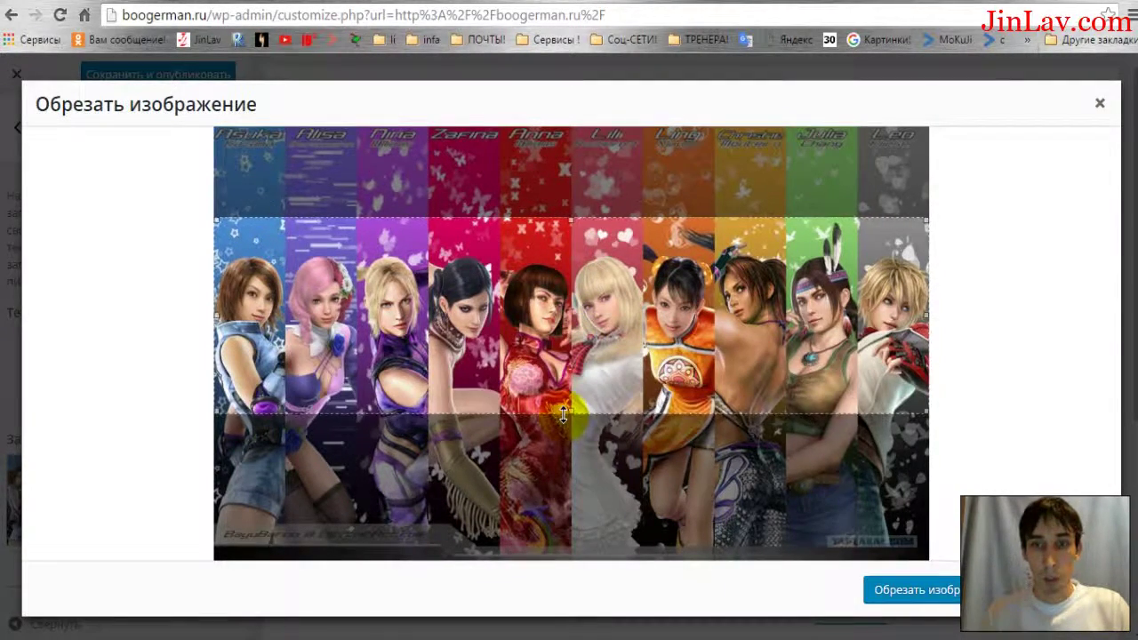
pyautogui.moveTo(572, 224); pyautogui.dragTo(572, 225)
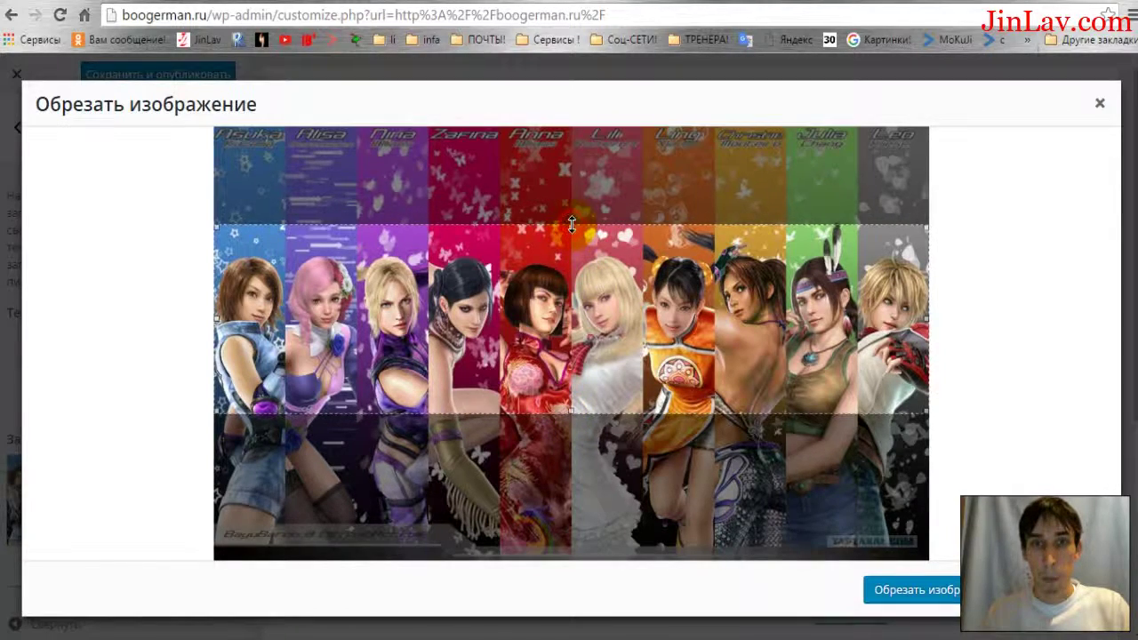
pyautogui.click(880, 590)
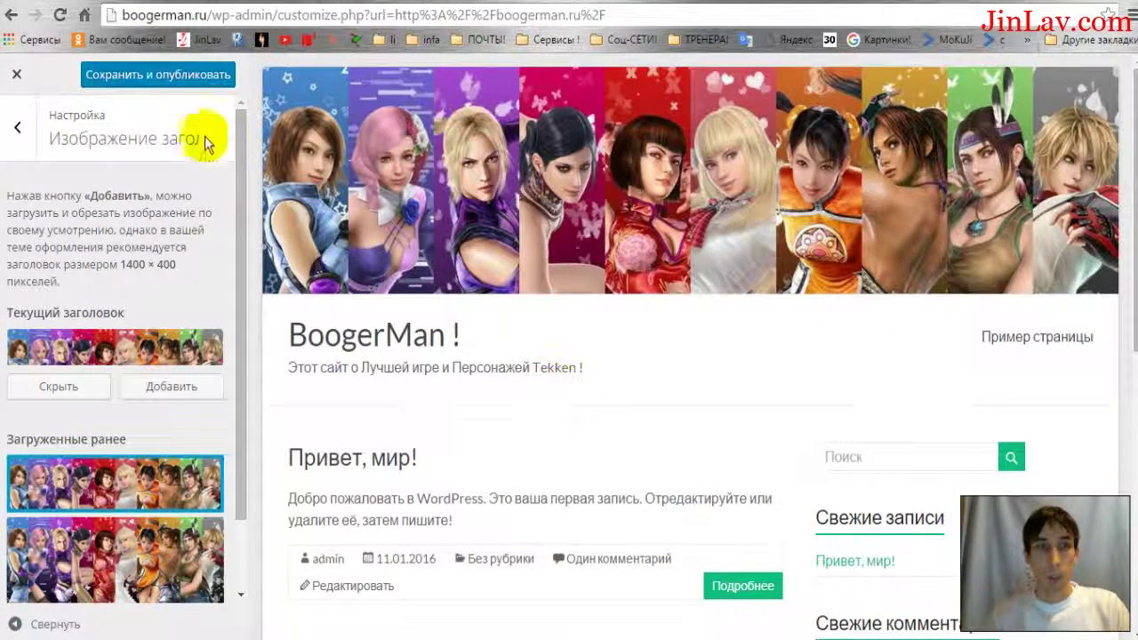
# Save and publish the newly cropped header image and leave the customizer for the live site.
pyautogui.click(200, 74)
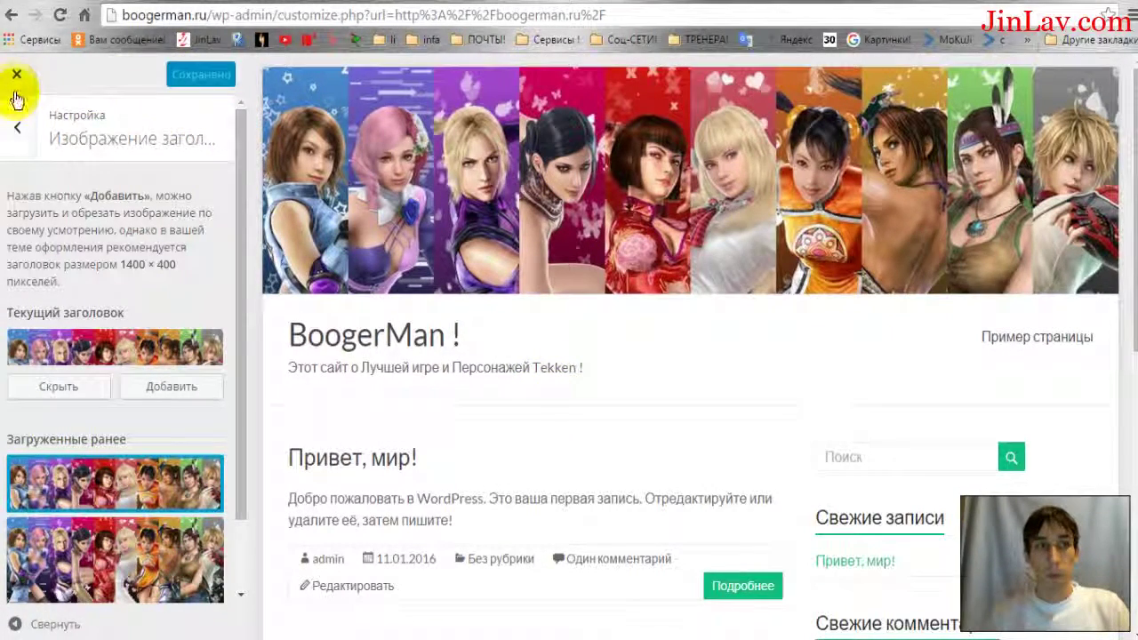
pyautogui.click(23, 126)
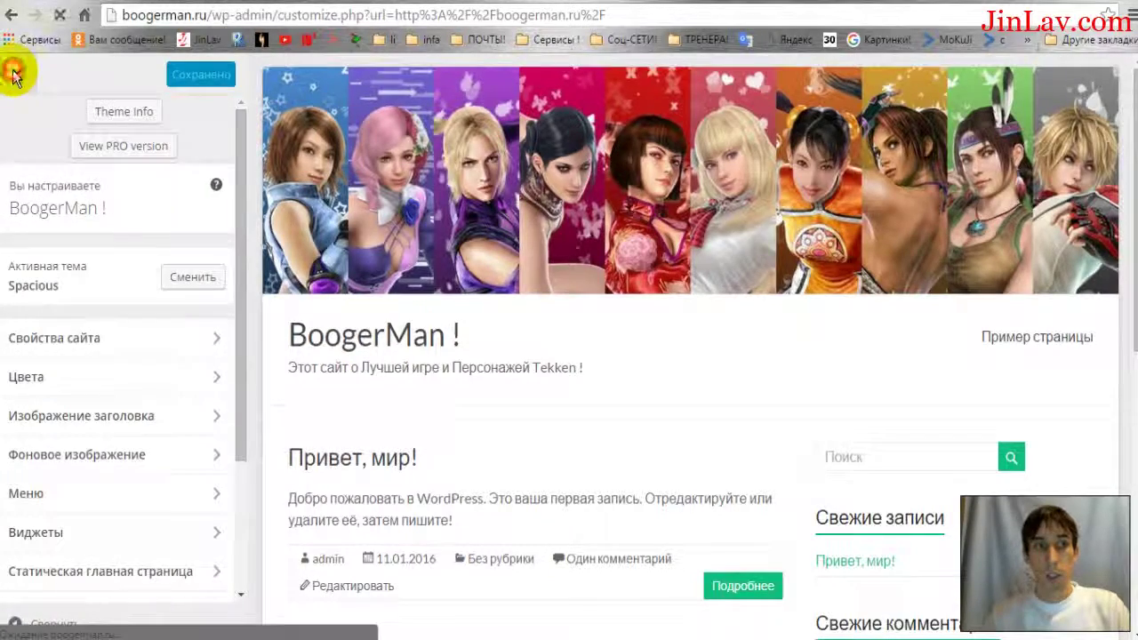
pyautogui.click(16, 74)
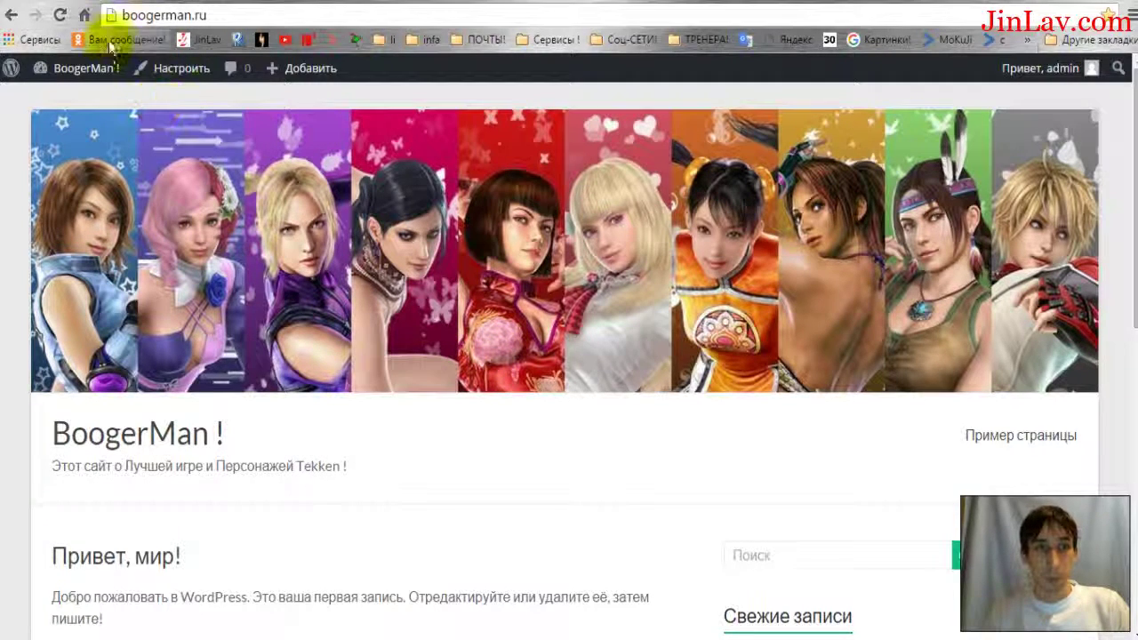
# Open the media library from the admin dashboard and permanently delete the taller crop, the 1190 × 468 cropped-Tekken.jpg.
pyautogui.moveTo(78, 67)
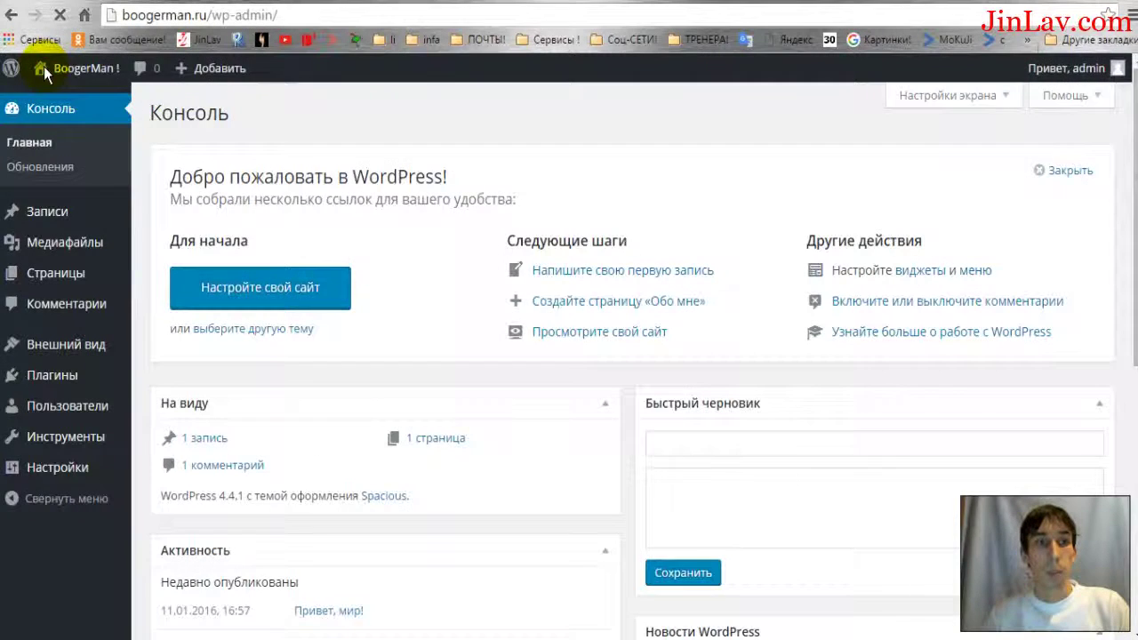
pyautogui.moveTo(51, 251)
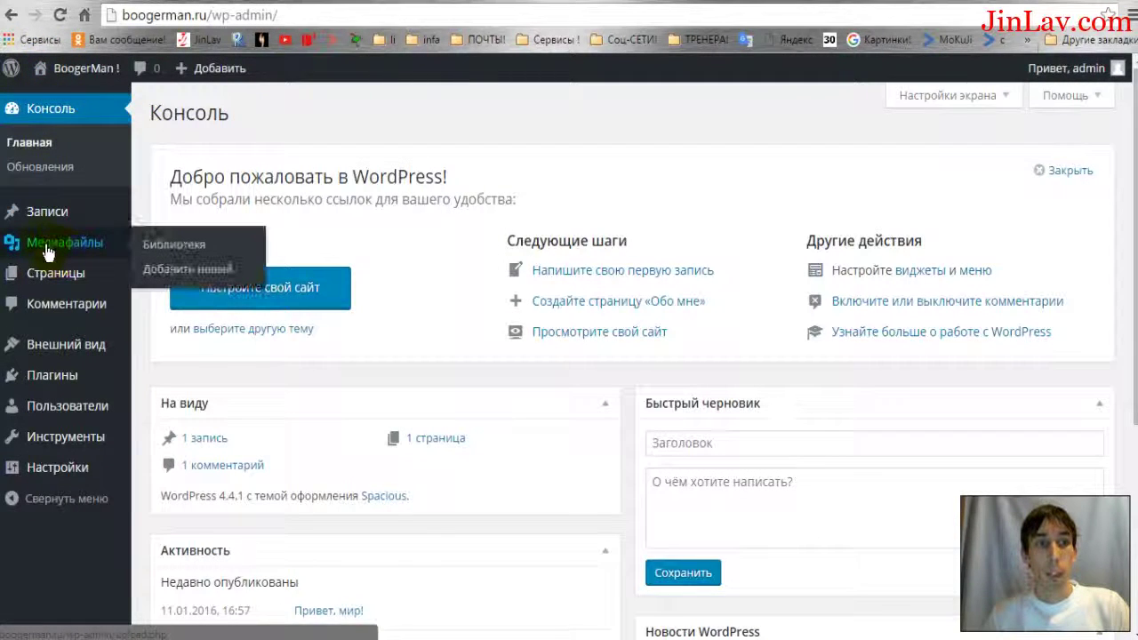
pyautogui.click(153, 253)
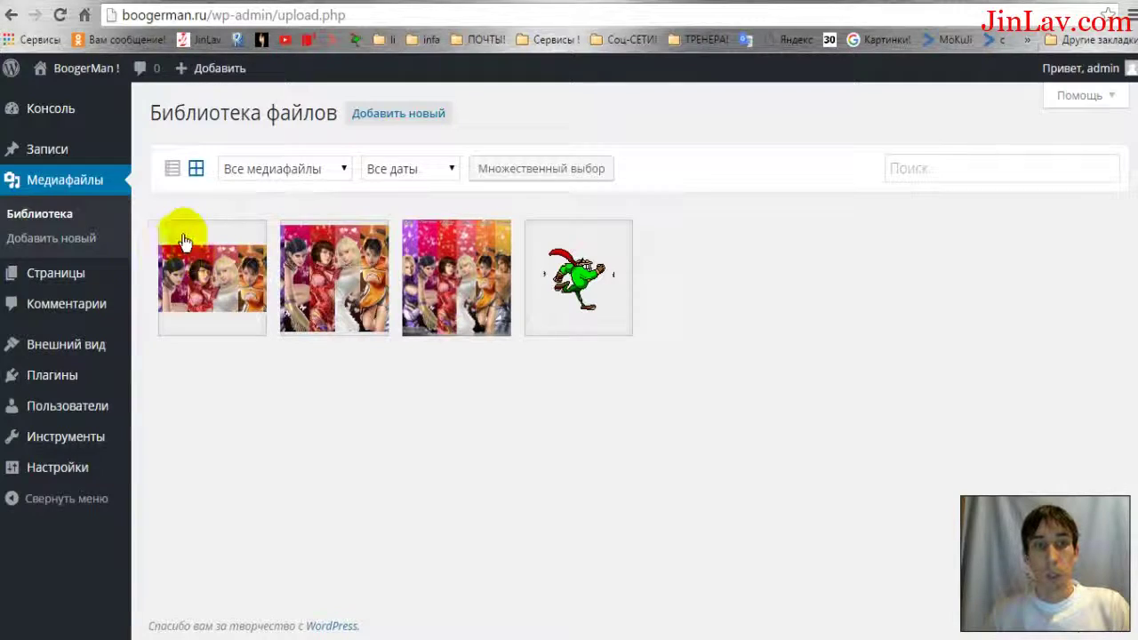
pyautogui.click(315, 283)
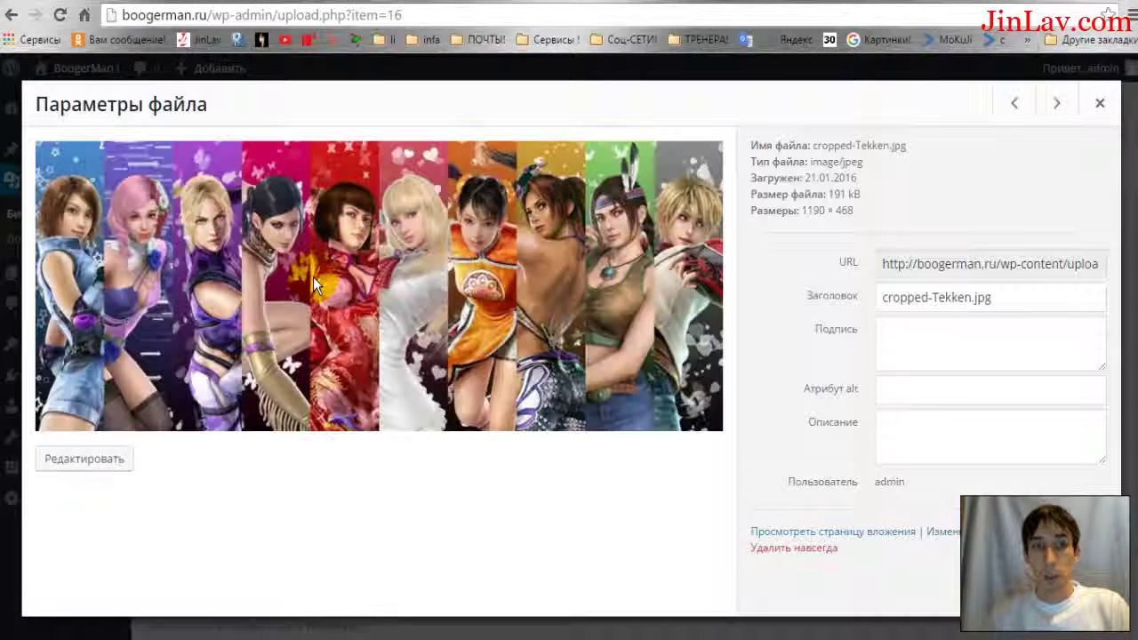
pyautogui.click(767, 552)
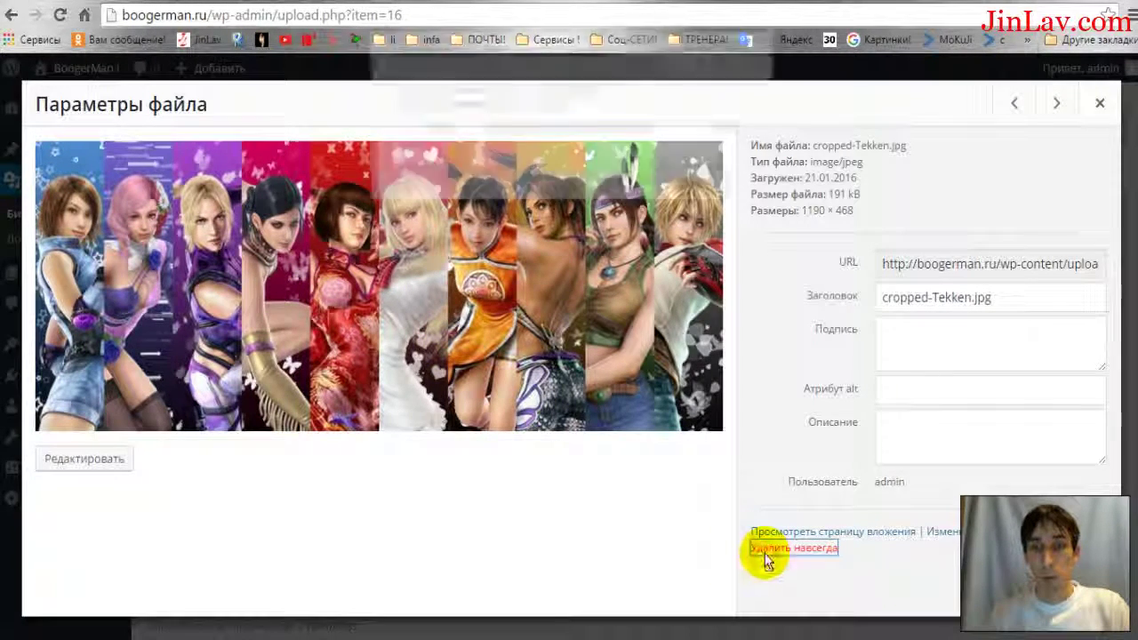
pyautogui.click(664, 170)
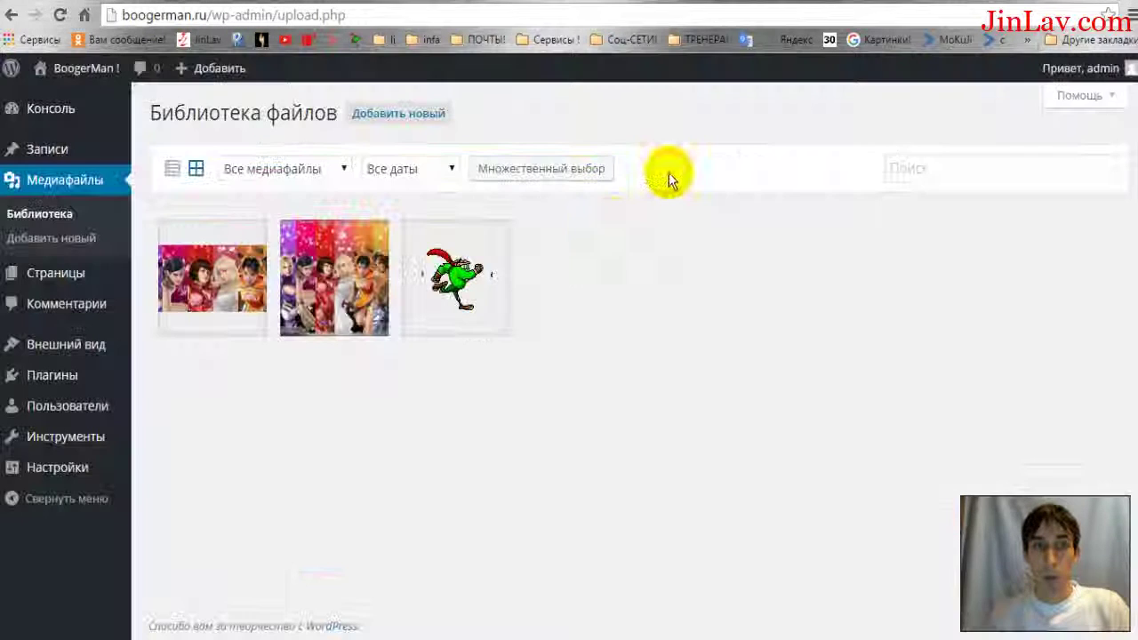
# Permanently delete the original uncropped Tekken.jpg from the media library and return to the site's front page.
pyautogui.click(316, 271)
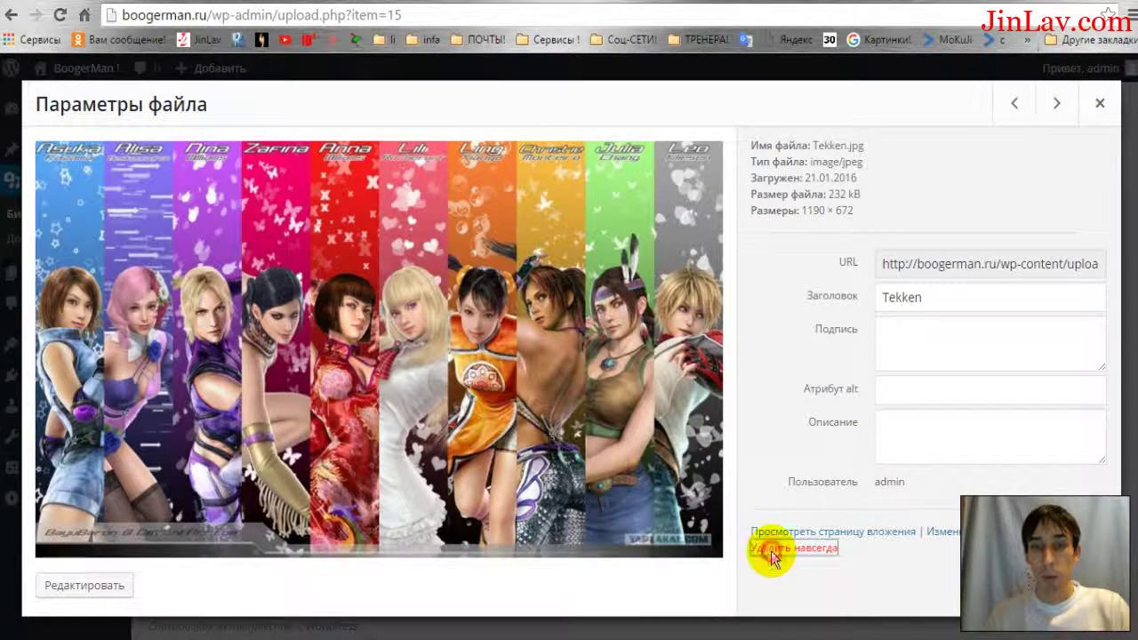
pyautogui.click(771, 551)
pyautogui.click(649, 167)
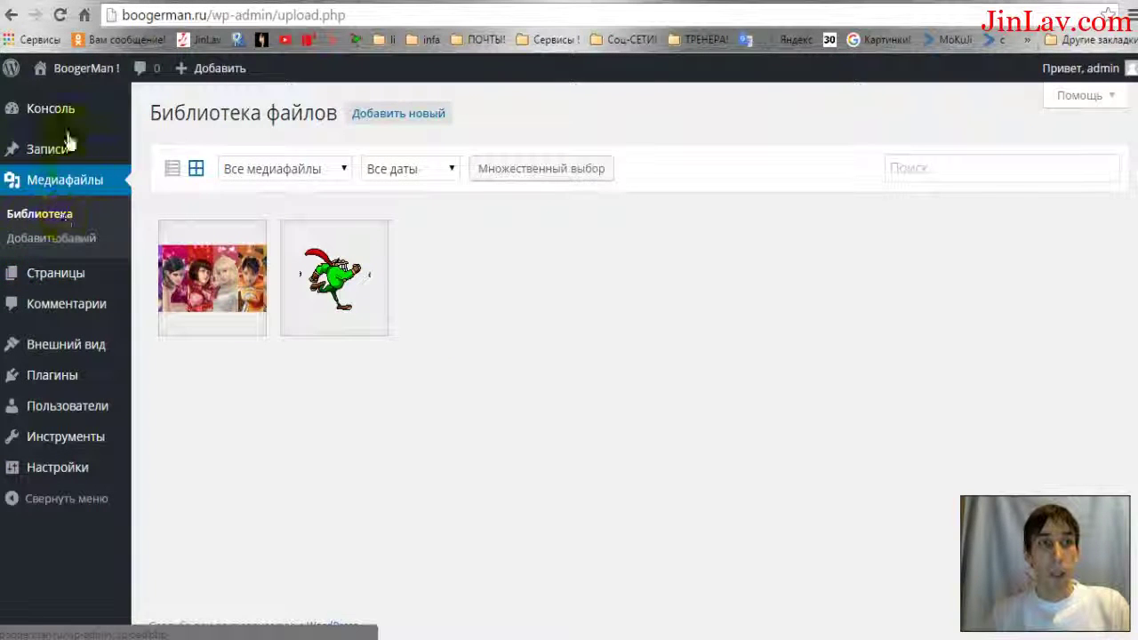
pyautogui.click(57, 80)
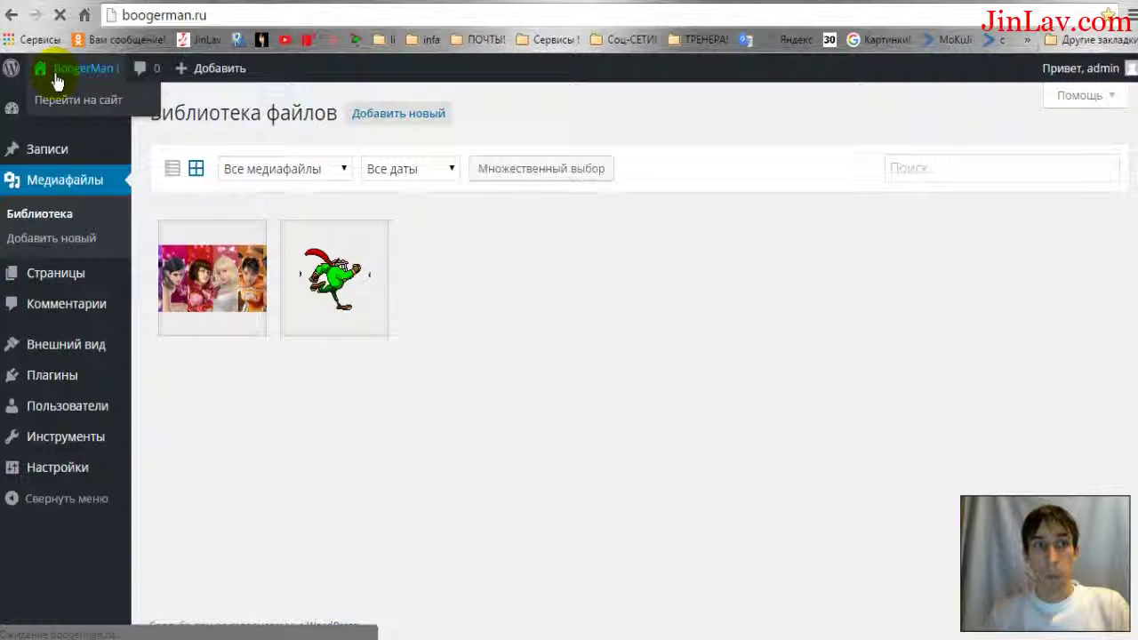